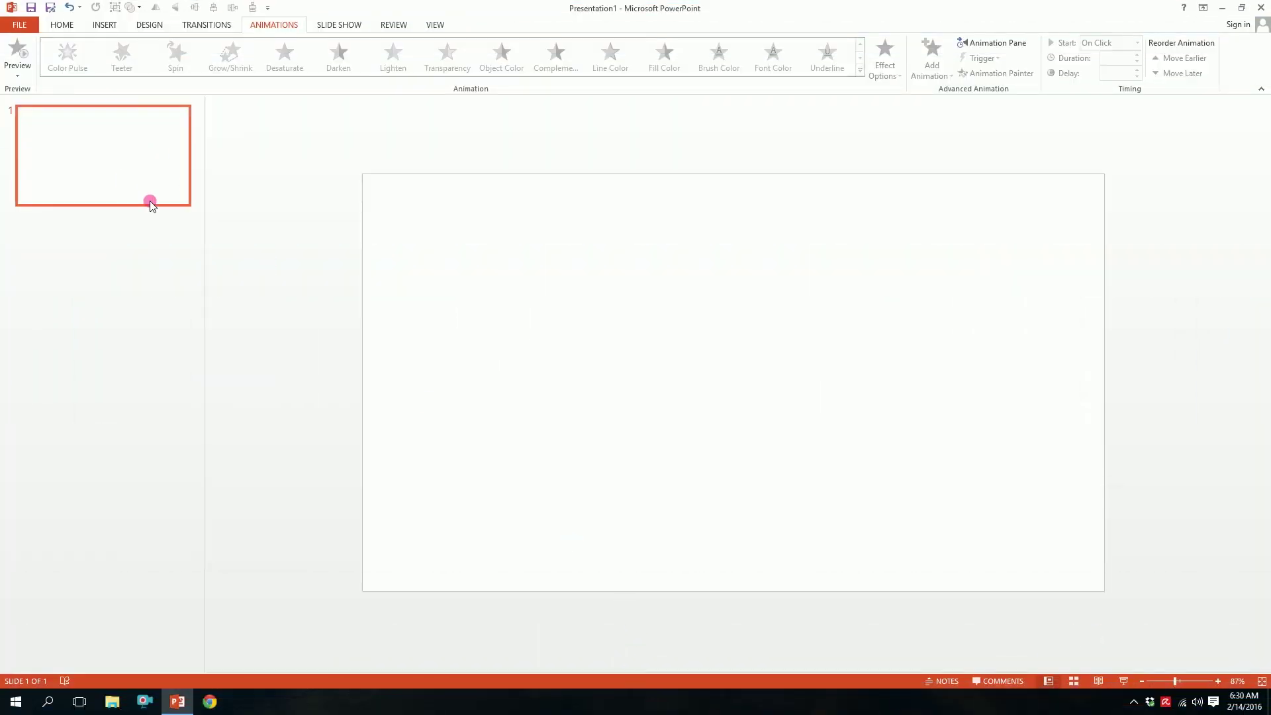
Step: Draw a tall, thin blue rounded rectangle, about 3.49" high by 0.23" wide, near the slide's middle
left_click(114, 27)
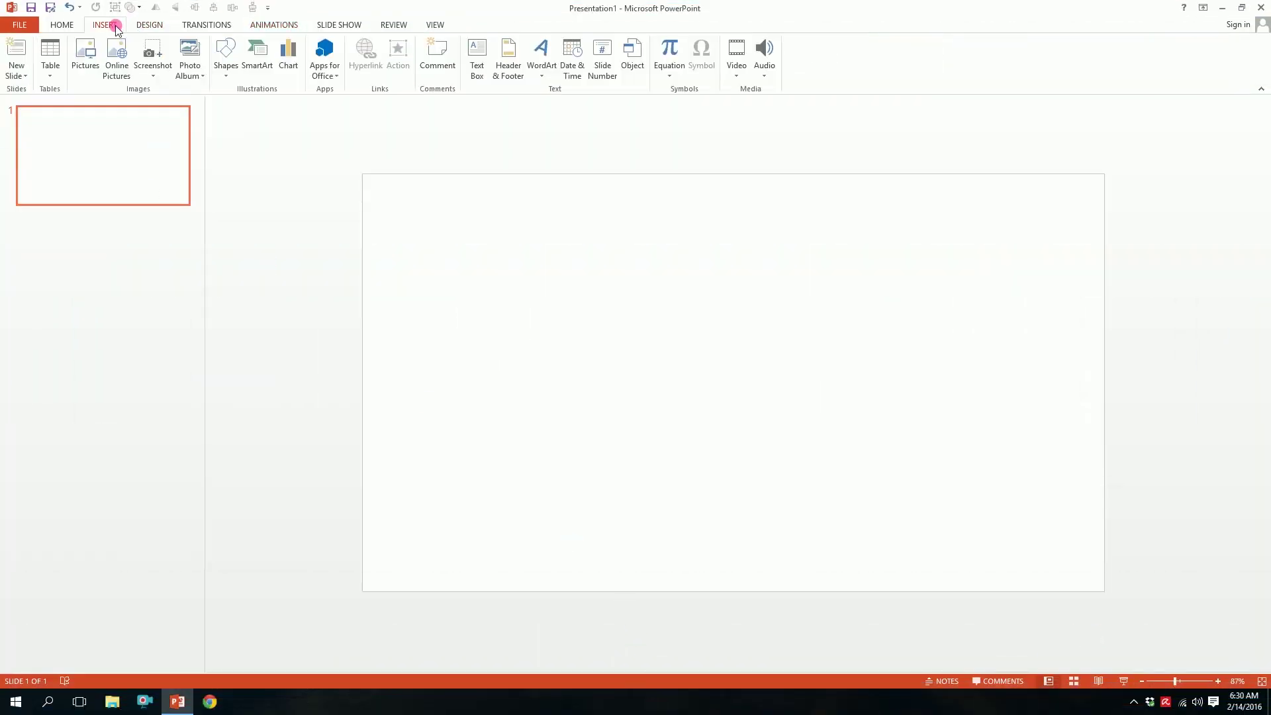
left_click(225, 56)
left_click(235, 174)
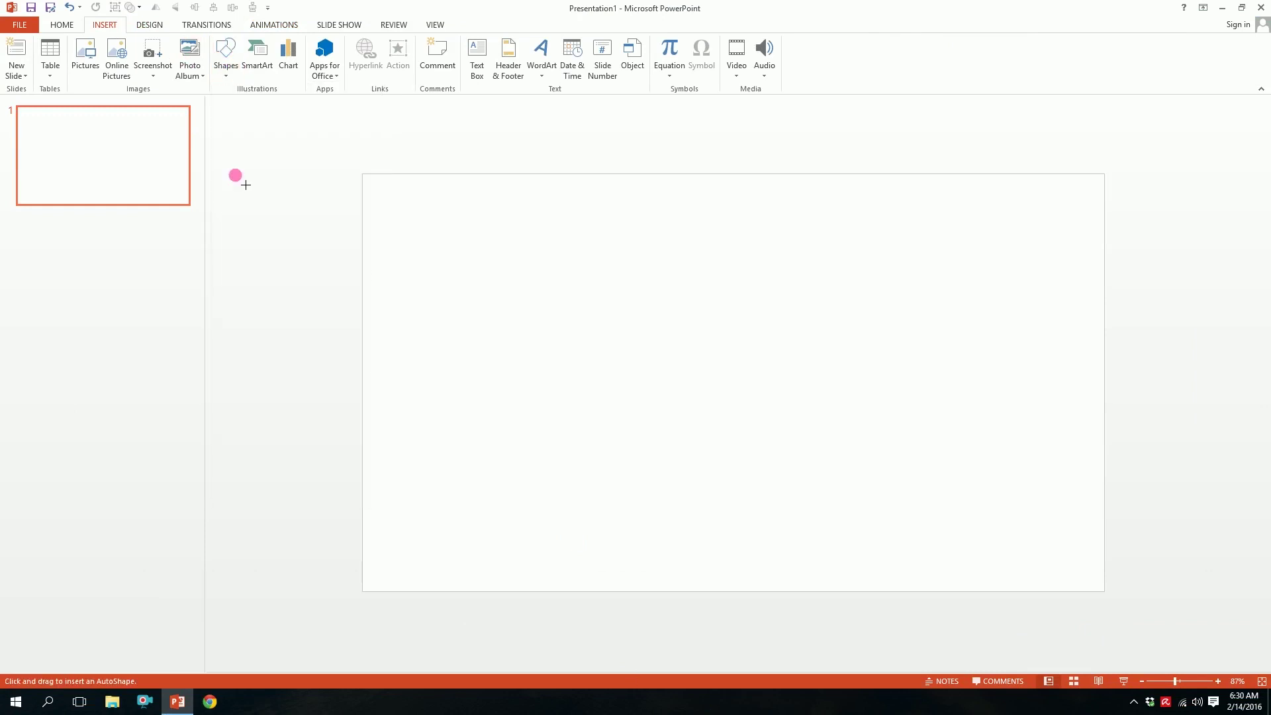
left_click_drag(713, 287, 728, 441)
mouse_move(726, 394)
left_mouse_down()
mouse_move(703, 345)
mouse_move(721, 357)
left_mouse_up()
left_click_drag(726, 446, 729, 463)
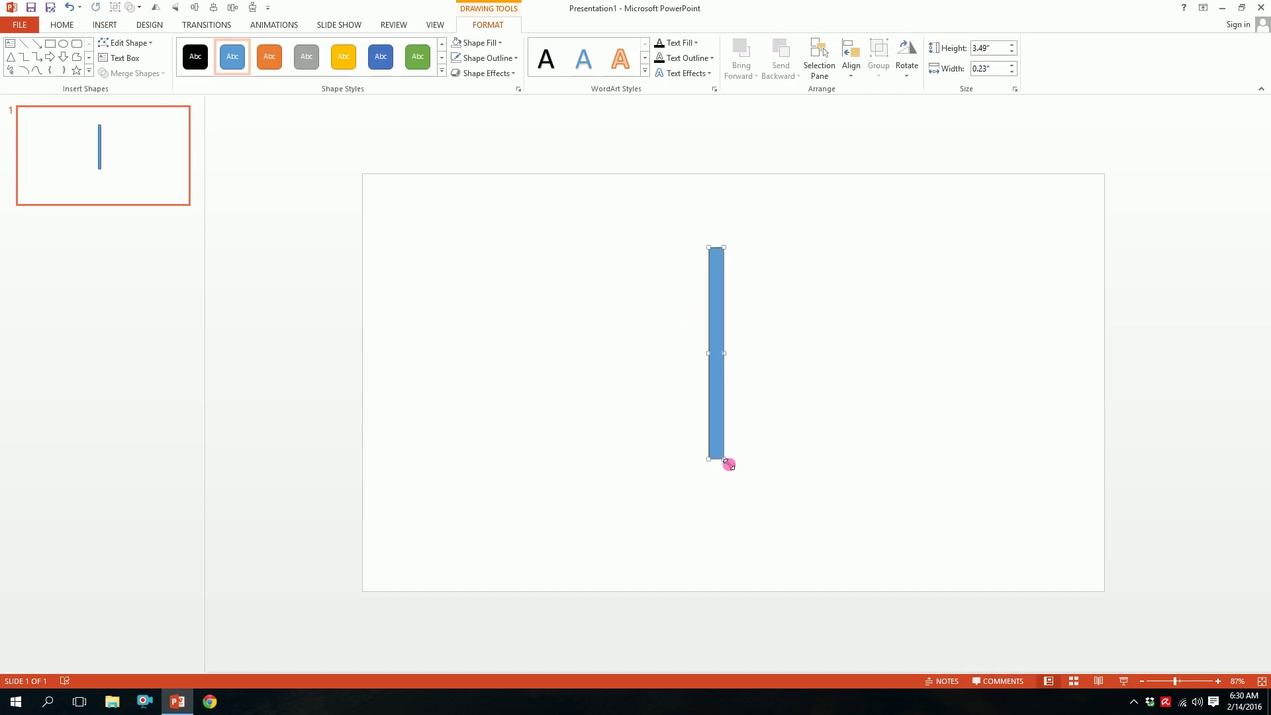
left_click(104, 24)
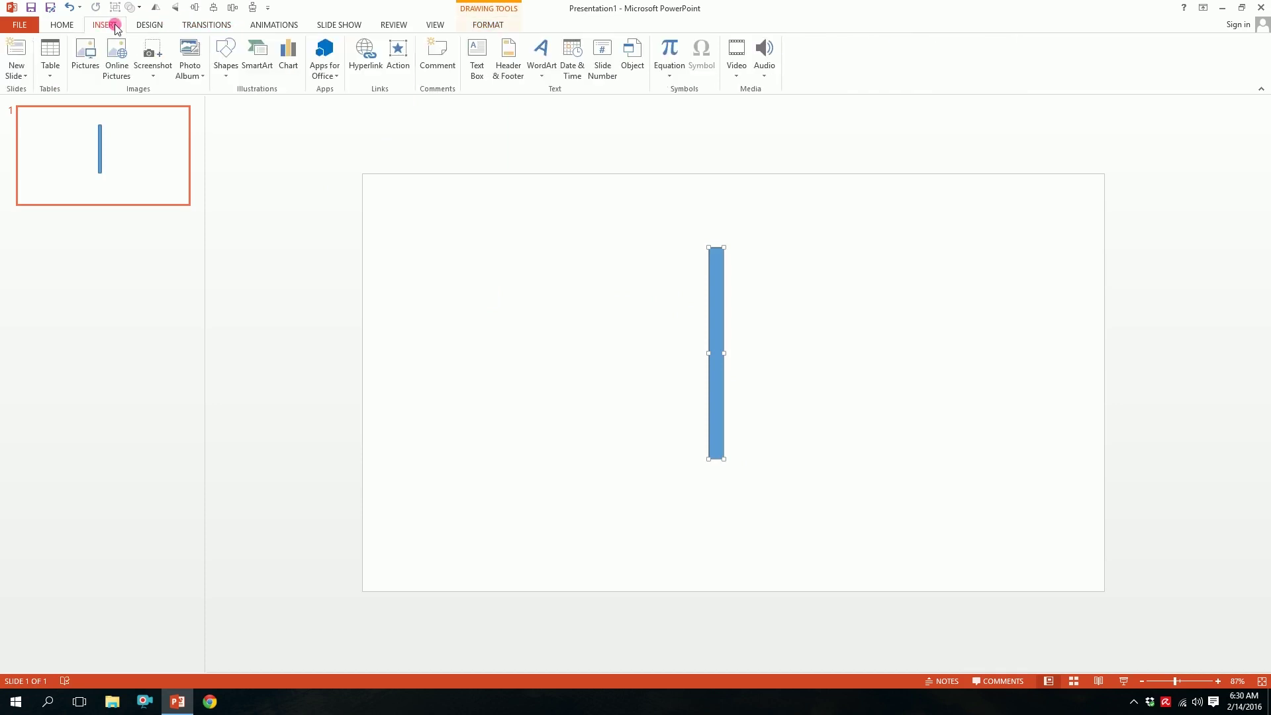
Step: Draw a small circle at the bottom end of the bar
left_click(226, 58)
left_click(232, 203)
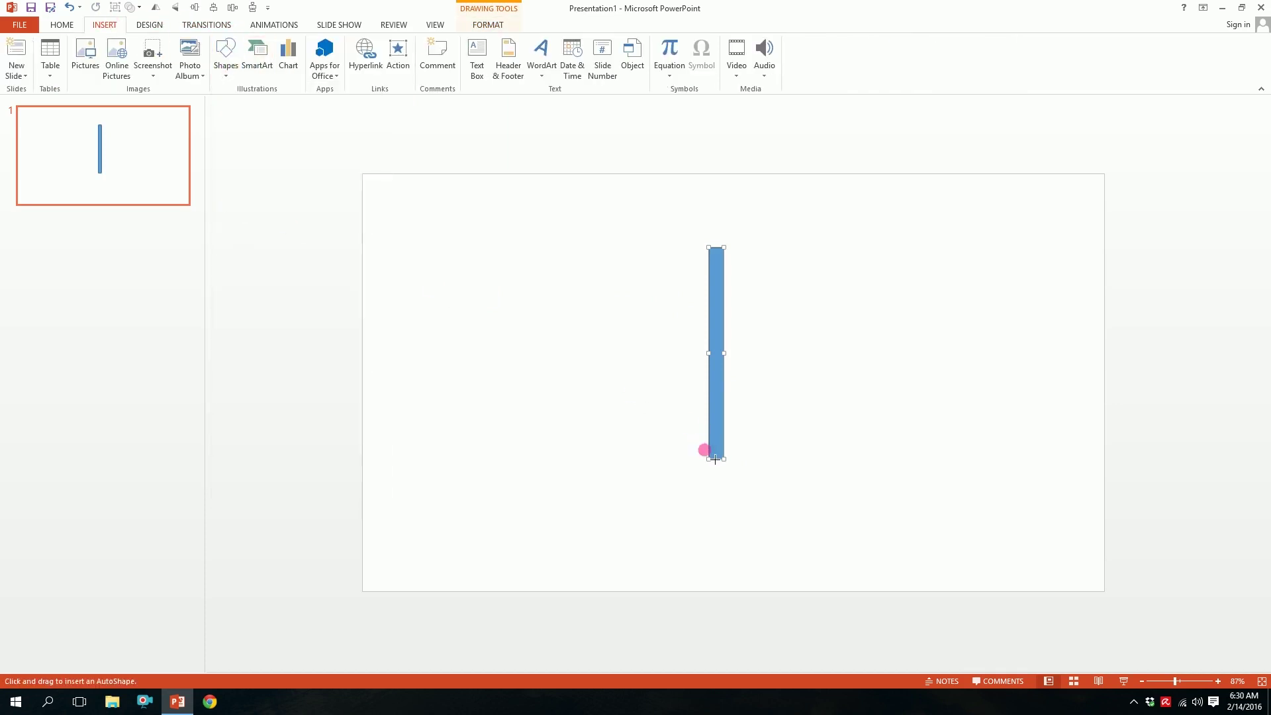
left_click_drag(733, 478, 727, 470)
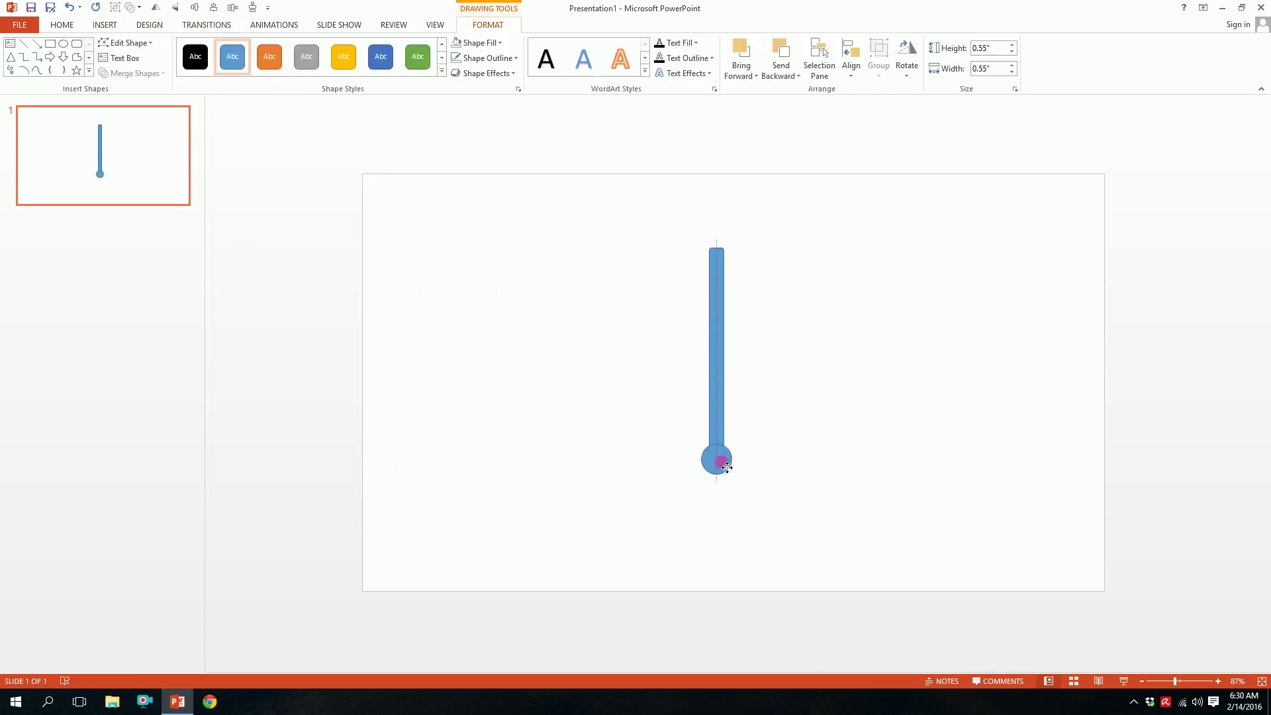
Step: Make the bar and circle dark gray with no outline and move them lower
left_click_drag(891, 164, 627, 541)
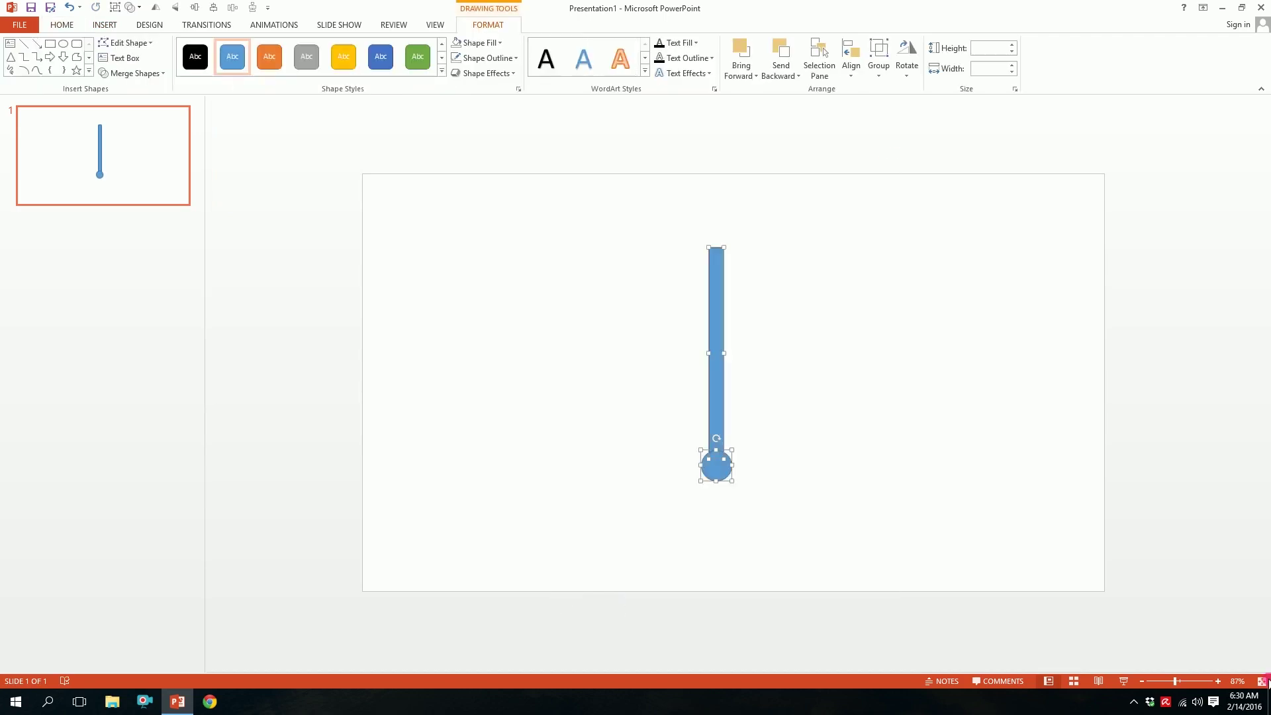
left_click(463, 55)
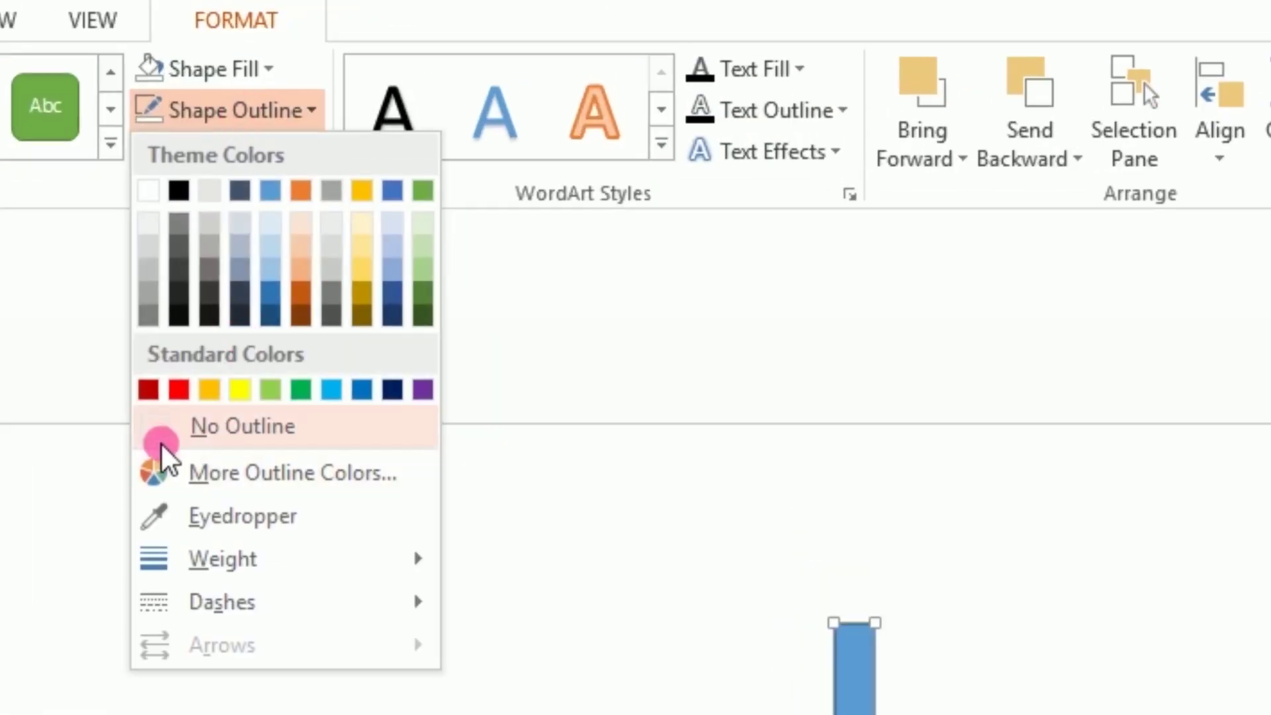
left_click(462, 175)
left_click(237, 69)
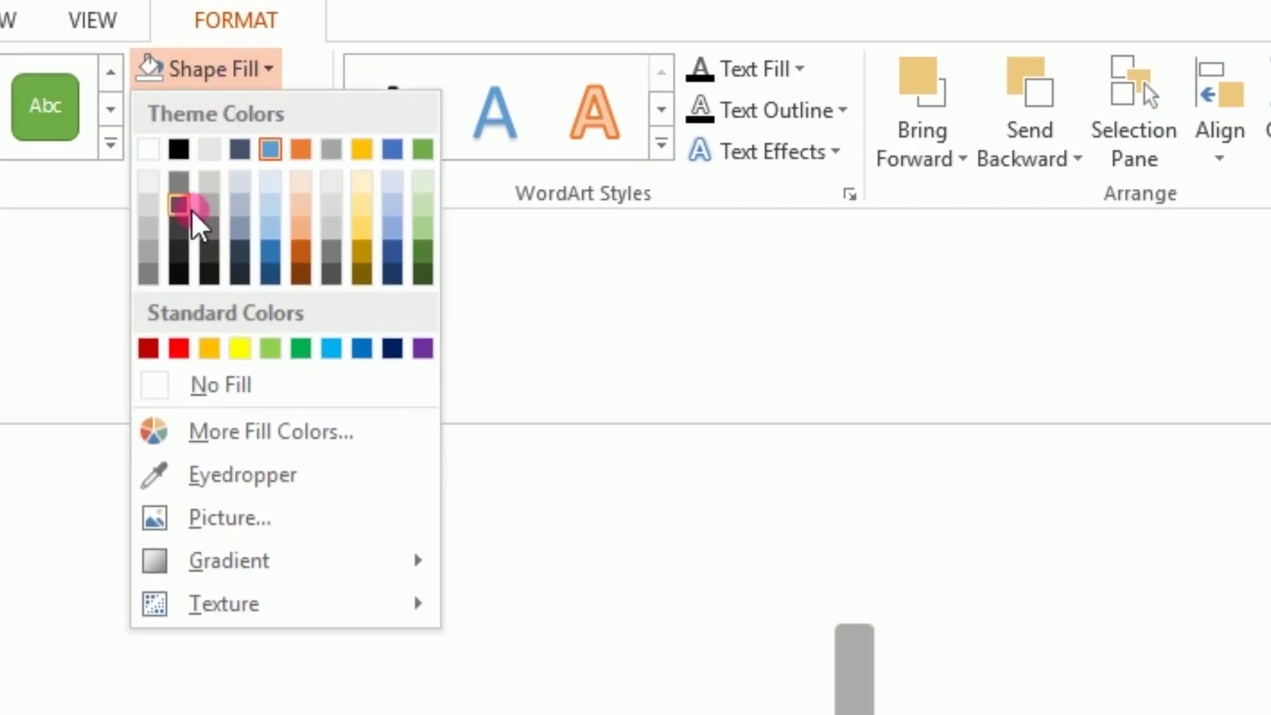
left_click(179, 255)
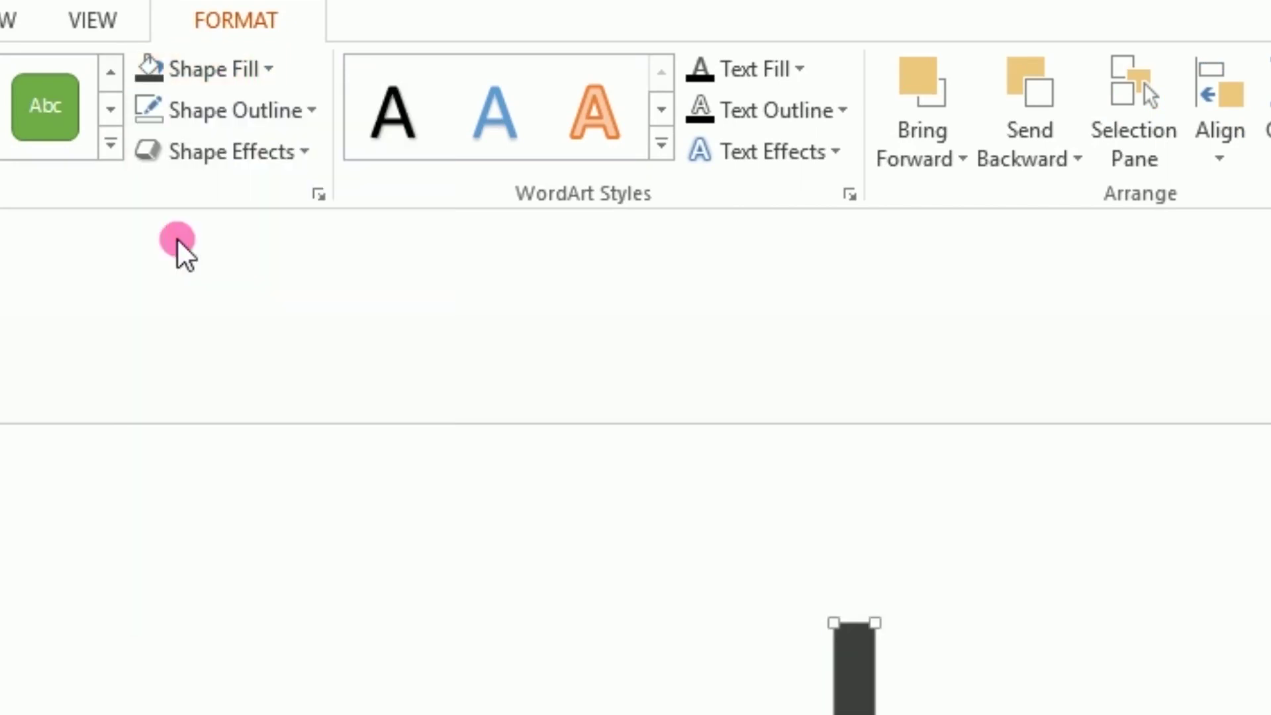
left_click_drag(721, 293, 723, 367)
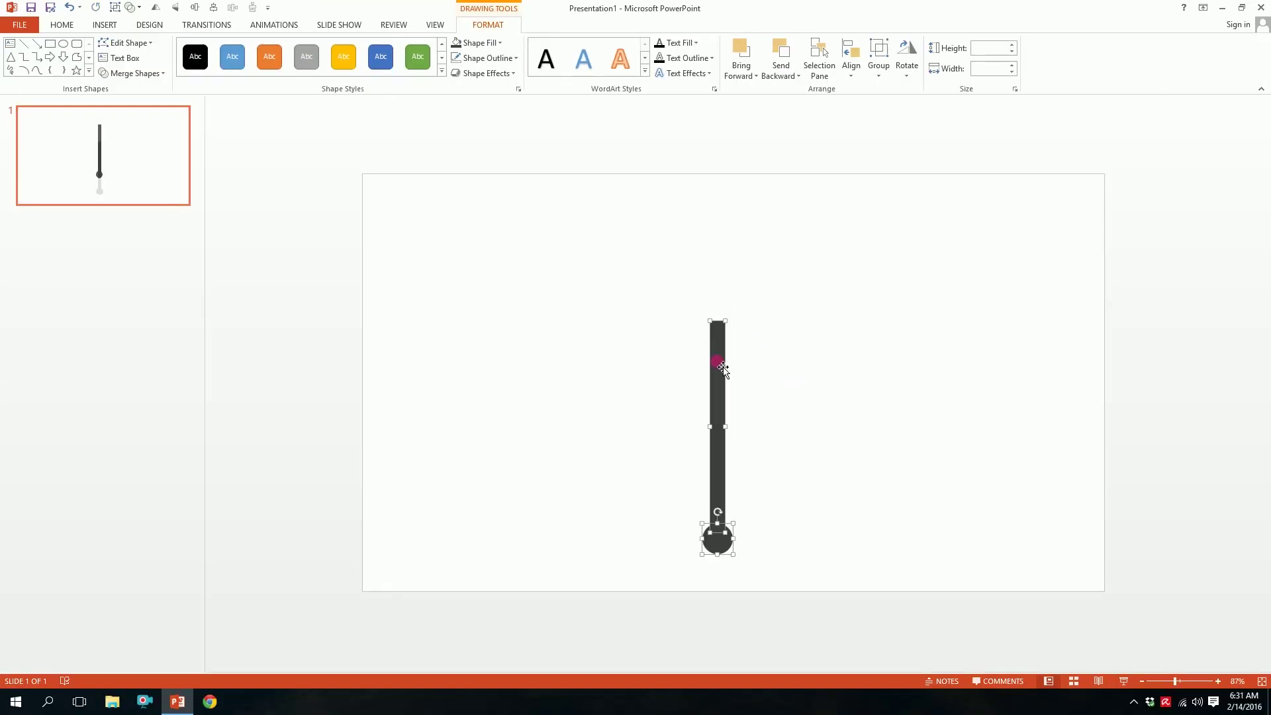
right_click(722, 367)
mouse_move(443, 301)
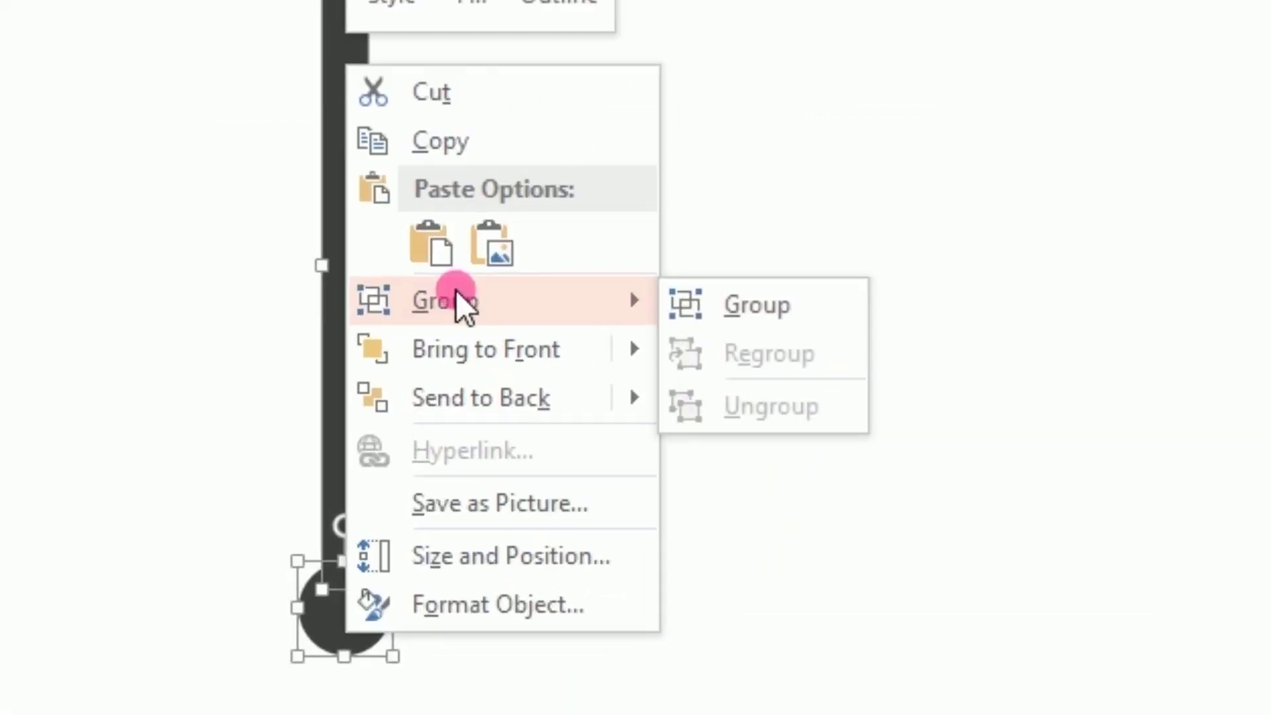
Step: Group the bar and circle into a needle and stack a duplicate directly above it
left_click(750, 318)
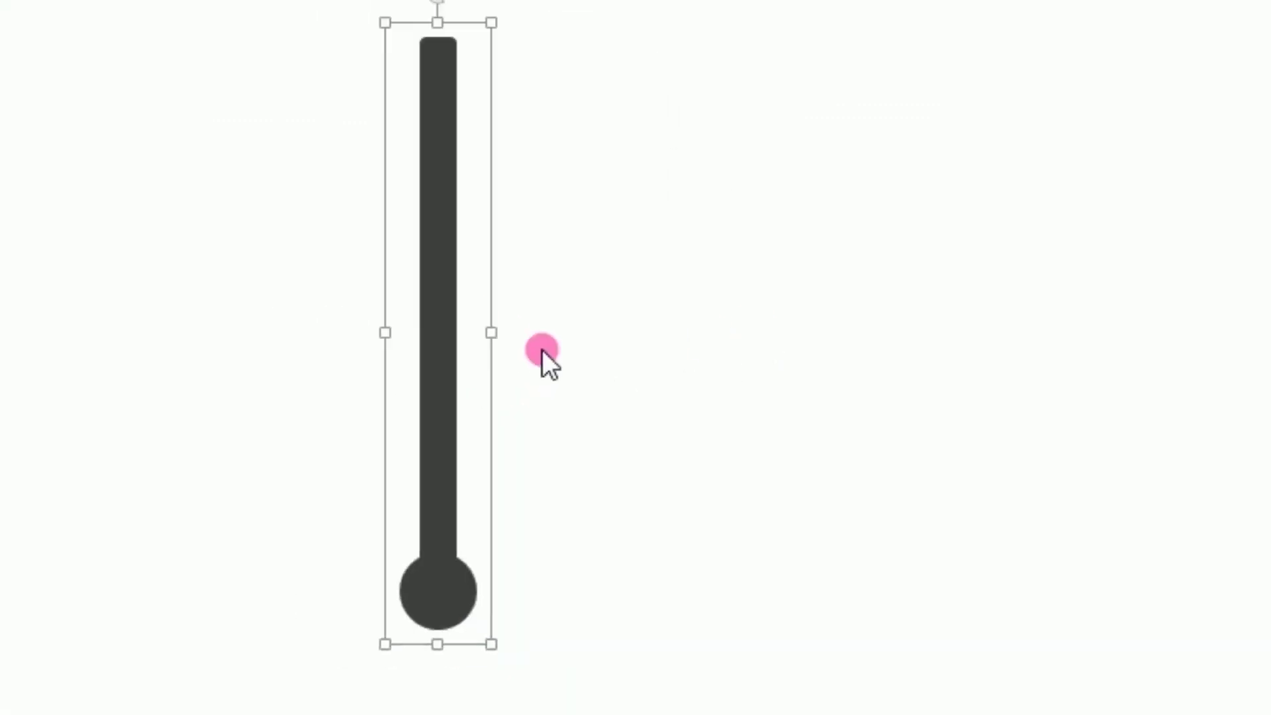
mouse_move(720, 455)
left_mouse_down()
mouse_move(736, 452)
mouse_move(745, 475)
left_mouse_up()
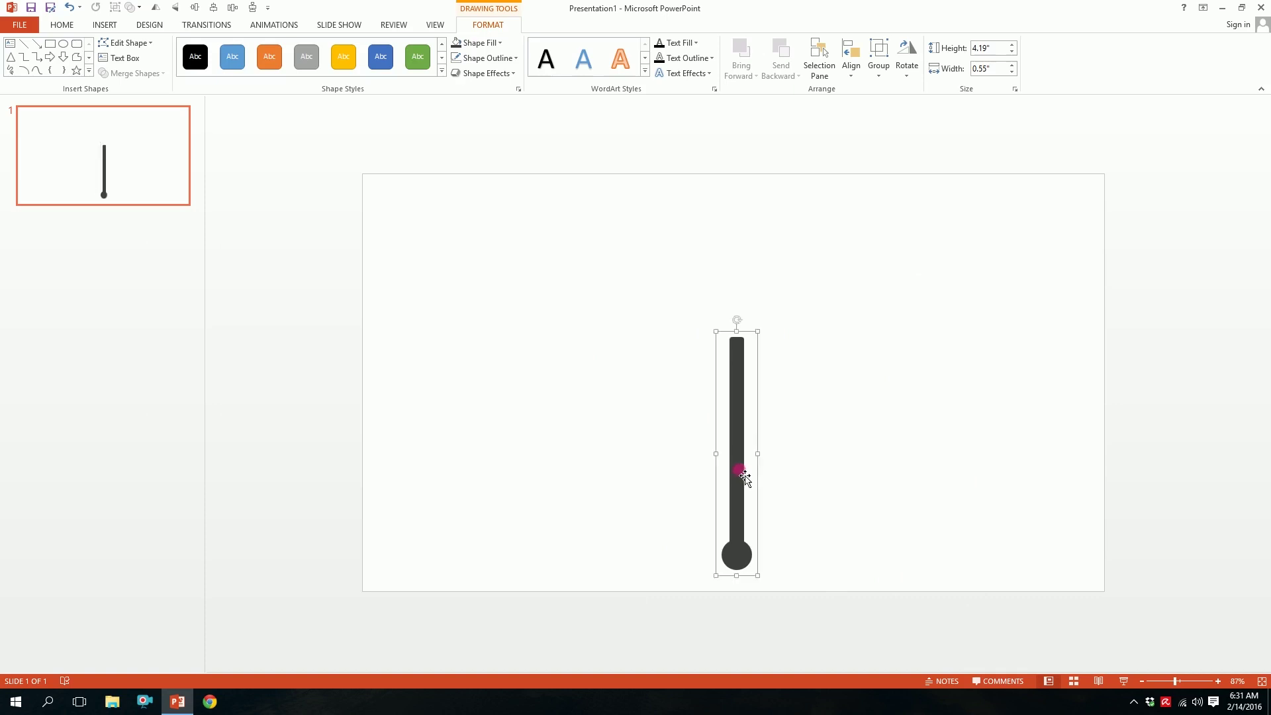
key("ctrl+d")
mouse_move(752, 493)
left_mouse_down()
mouse_move(865, 369)
mouse_move(779, 242)
mouse_move(736, 250)
left_mouse_up()
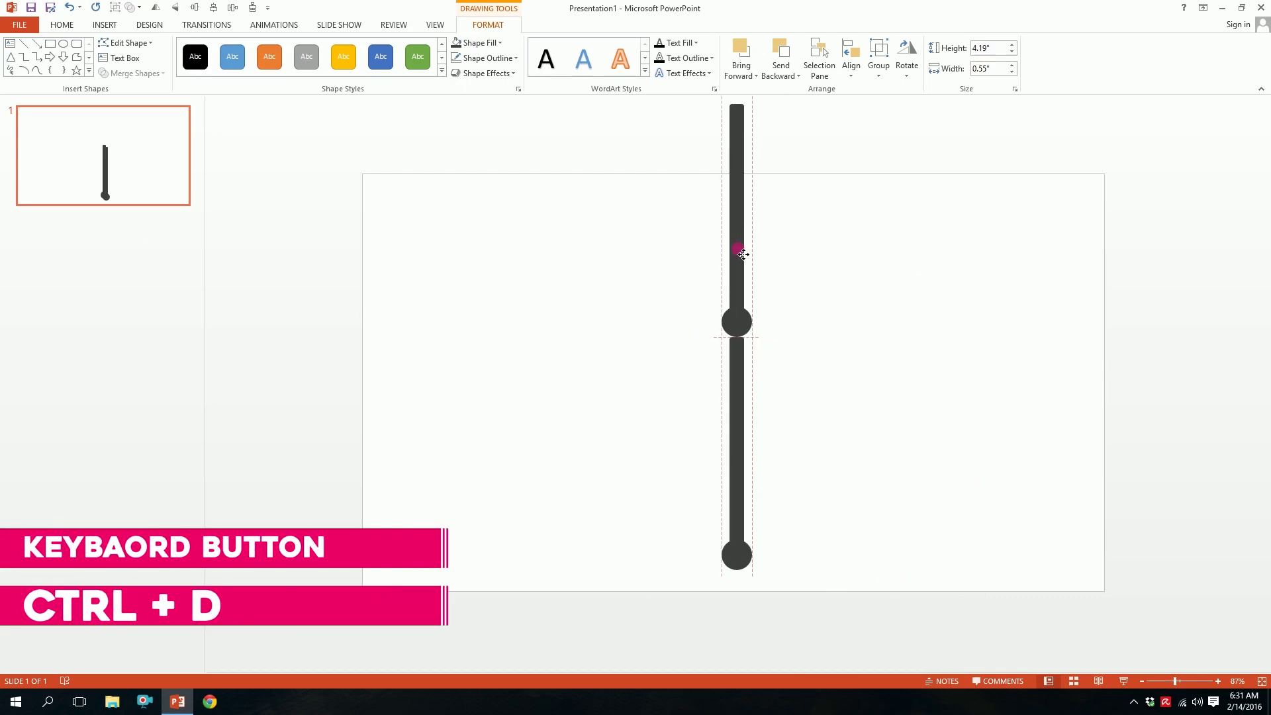
Step: Give the copy No Fill and select both the needle and its invisible copy
left_click(480, 42)
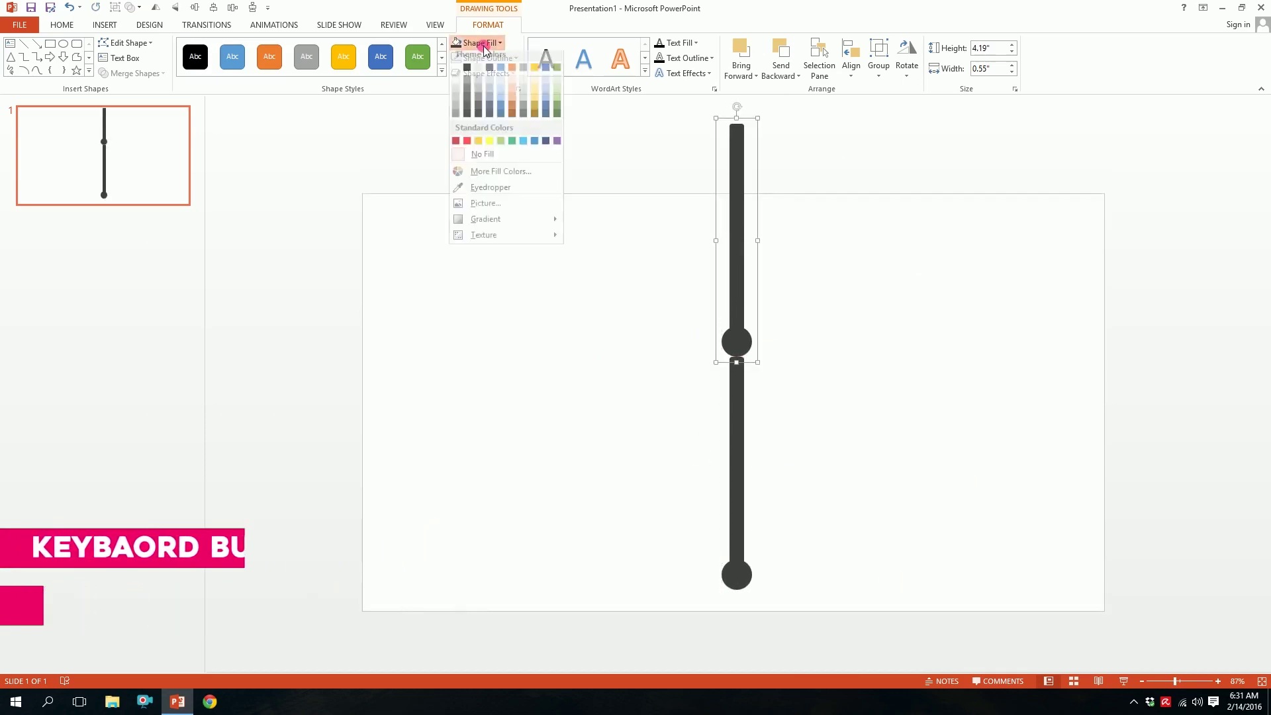
left_click(160, 387)
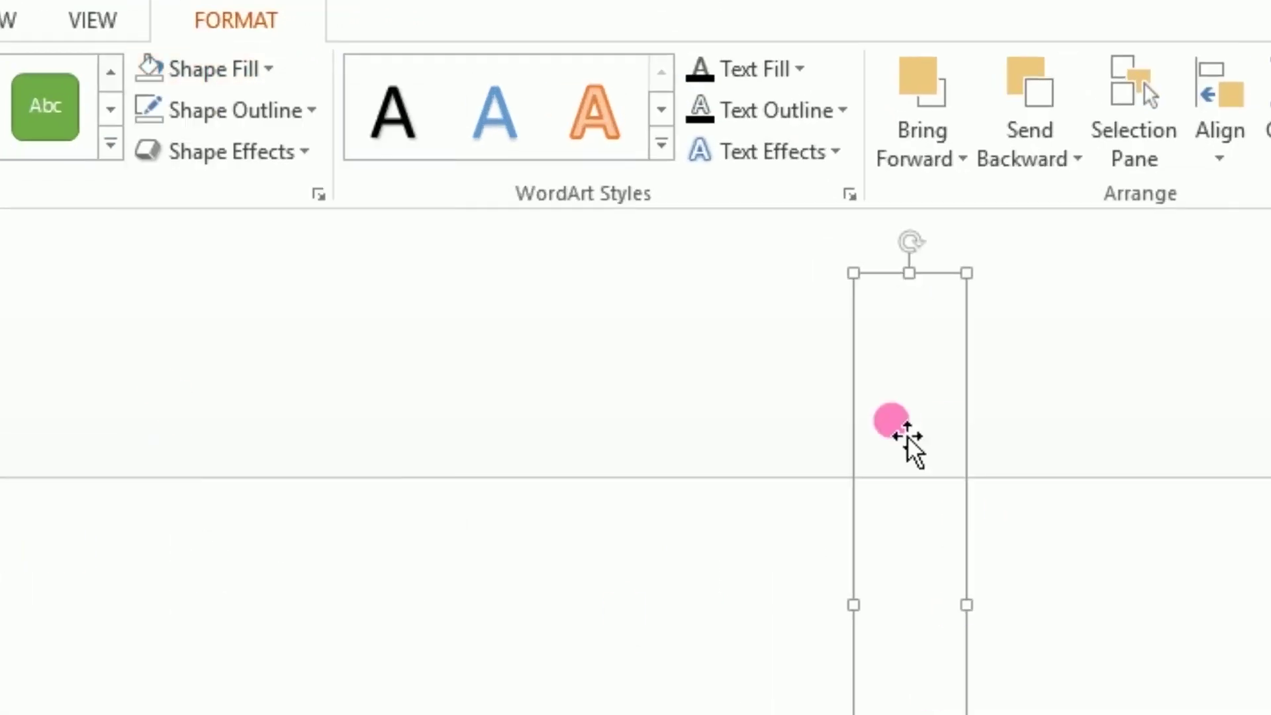
left_click(662, 331)
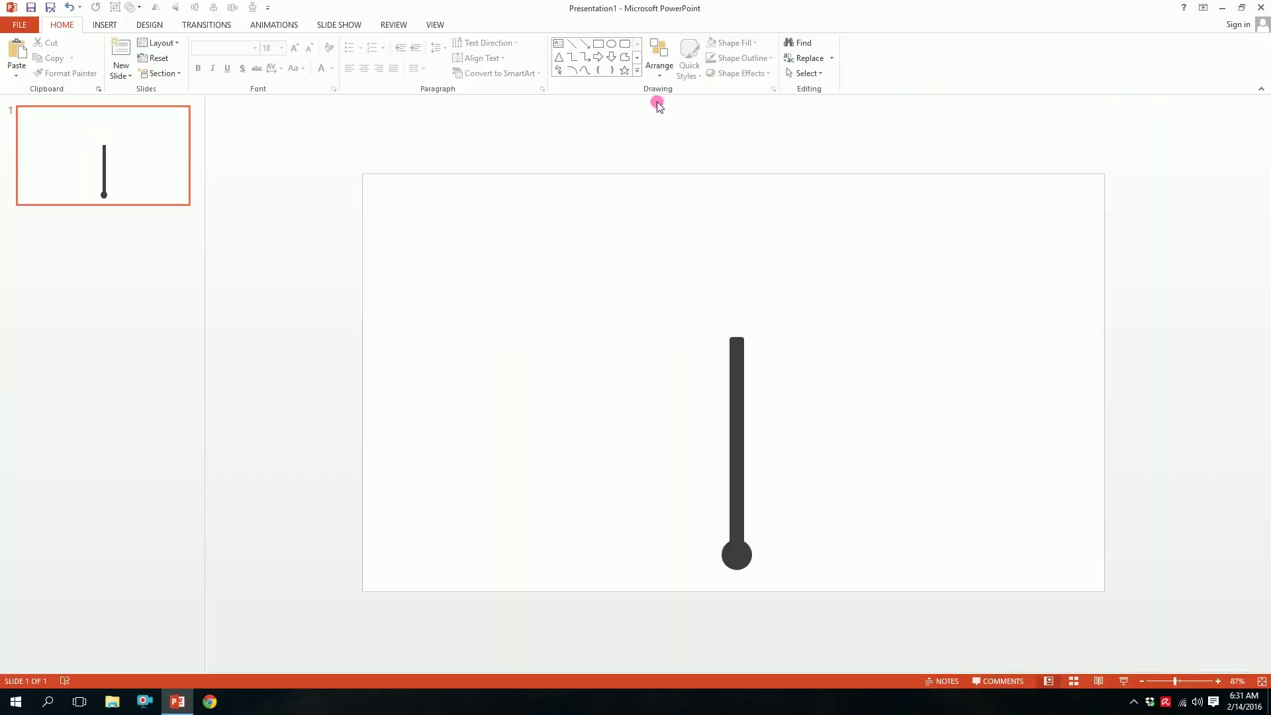
mouse_move(664, 104)
left_mouse_down()
mouse_move(863, 635)
mouse_move(953, 711)
left_mouse_up()
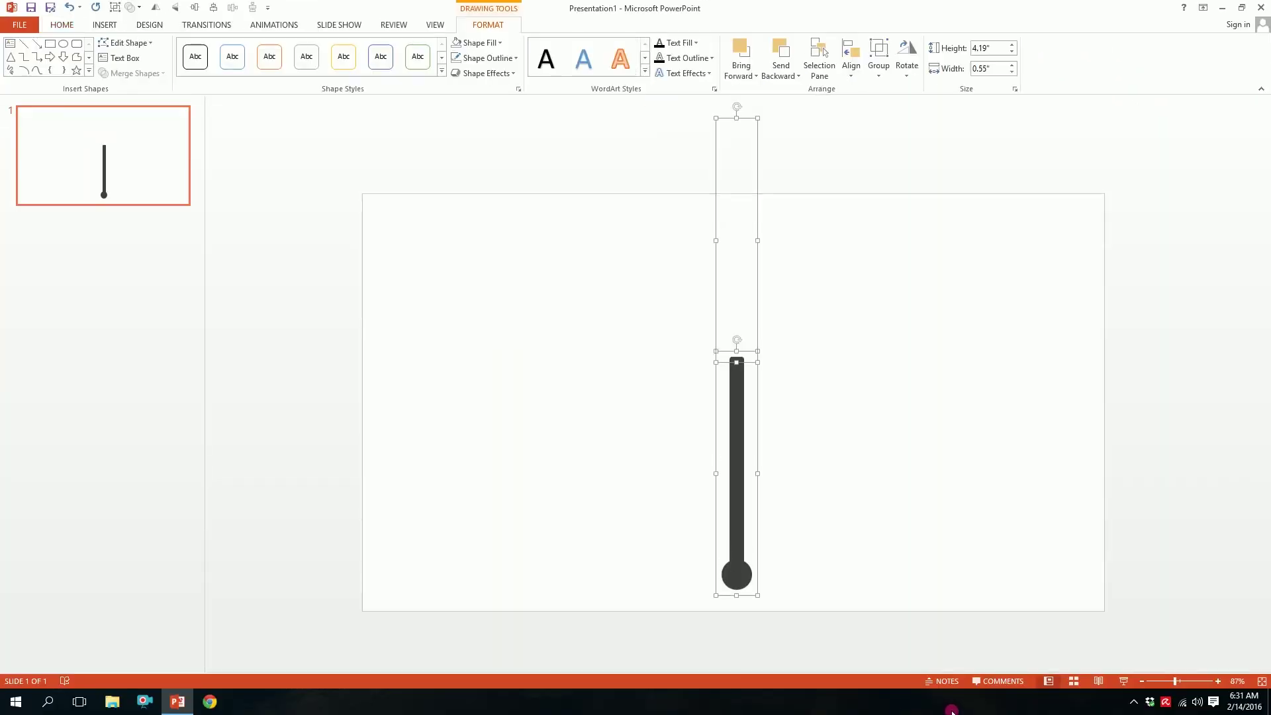
Step: Group the needle with its invisible copy into a single 8.38" by 0.55" shape
right_click(733, 423)
mouse_move(766, 500)
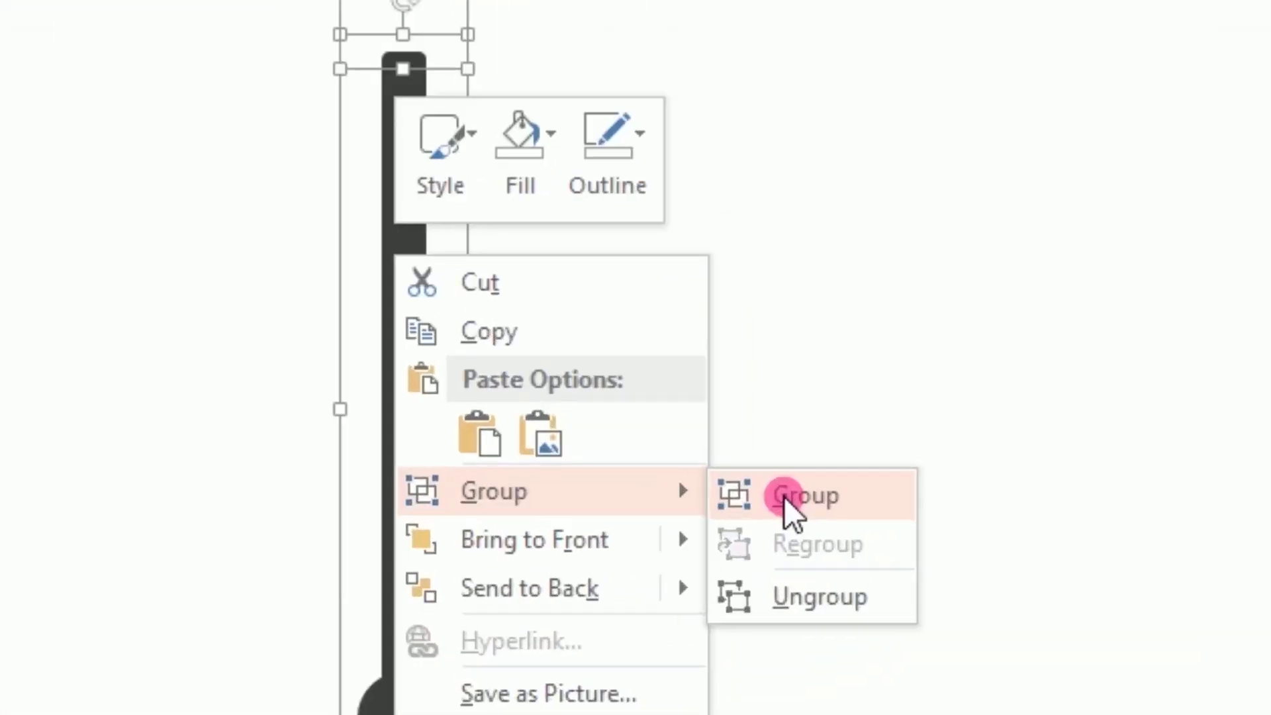
left_click(785, 497)
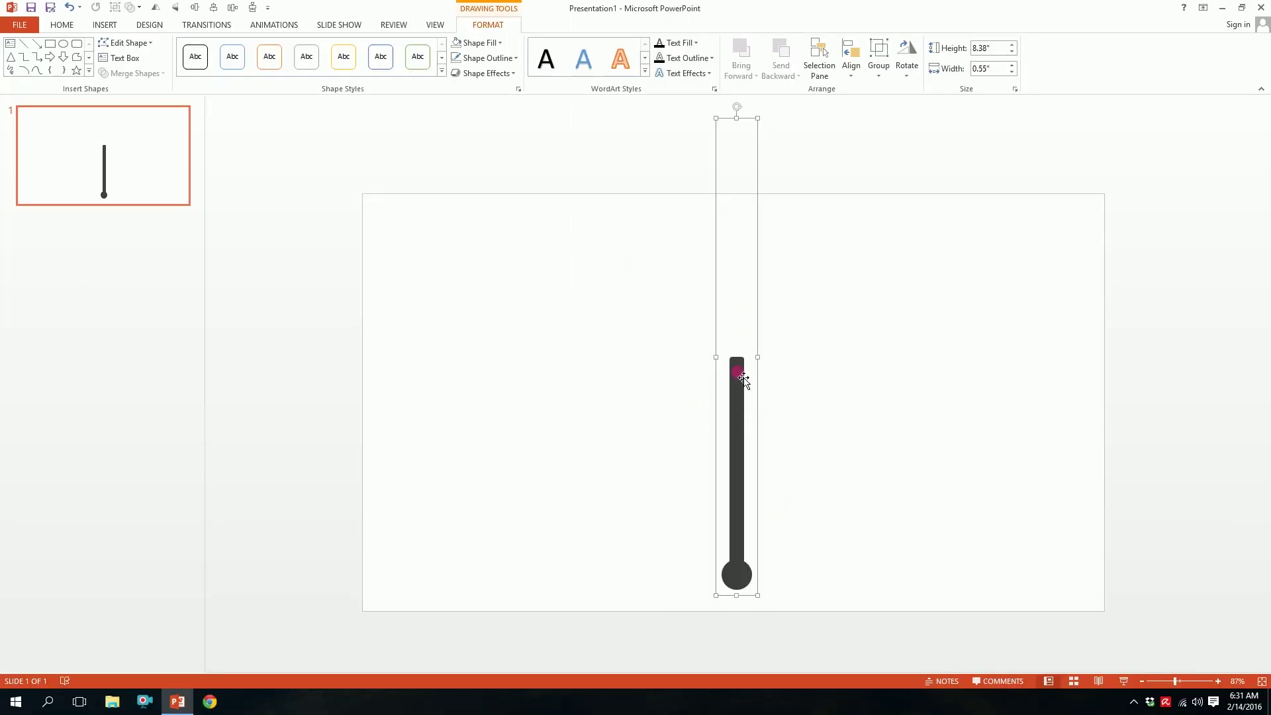
key("alt+Left")
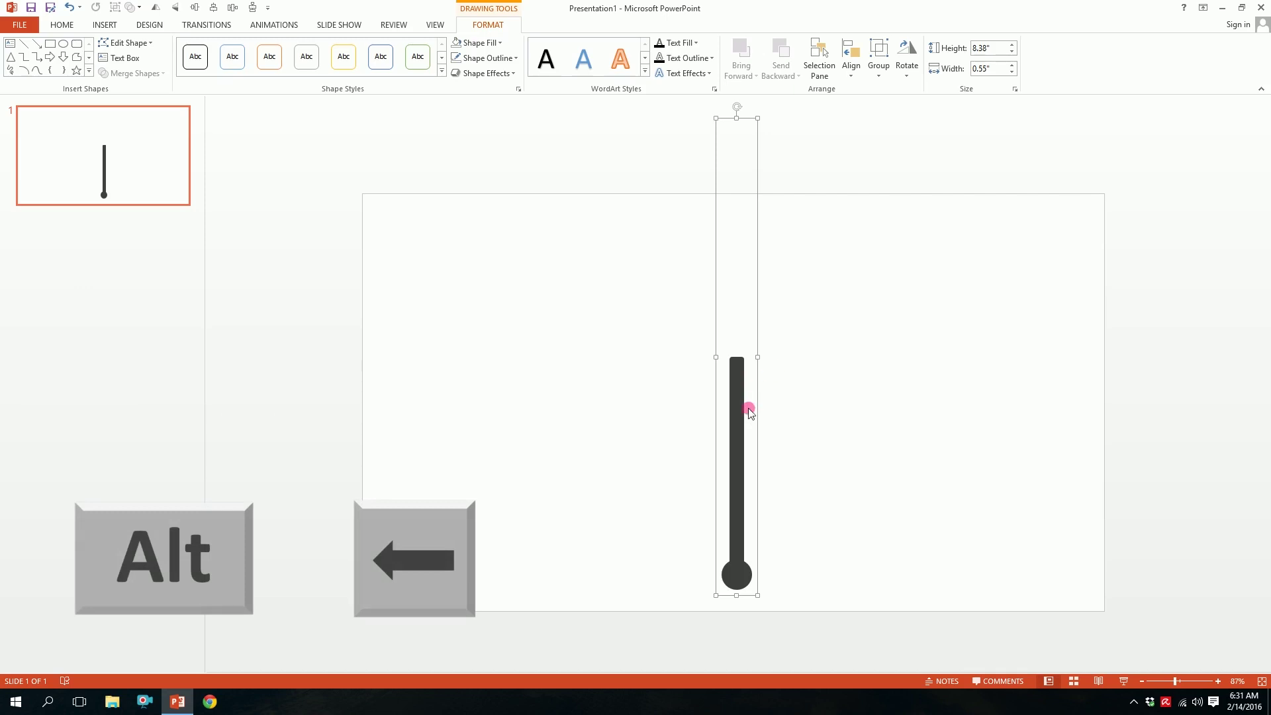
key("alt")
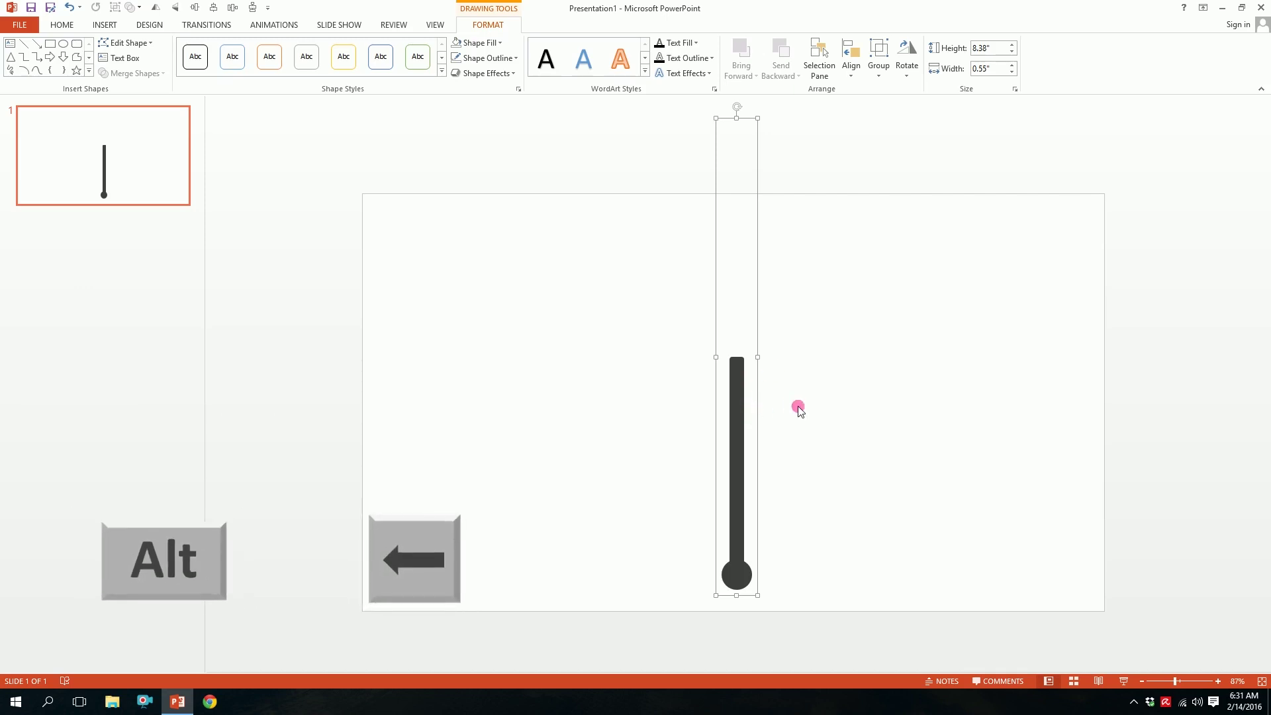
Step: Tilt the group 30° counter-clockwise around its top pivot and move it up
key("alt+Left")
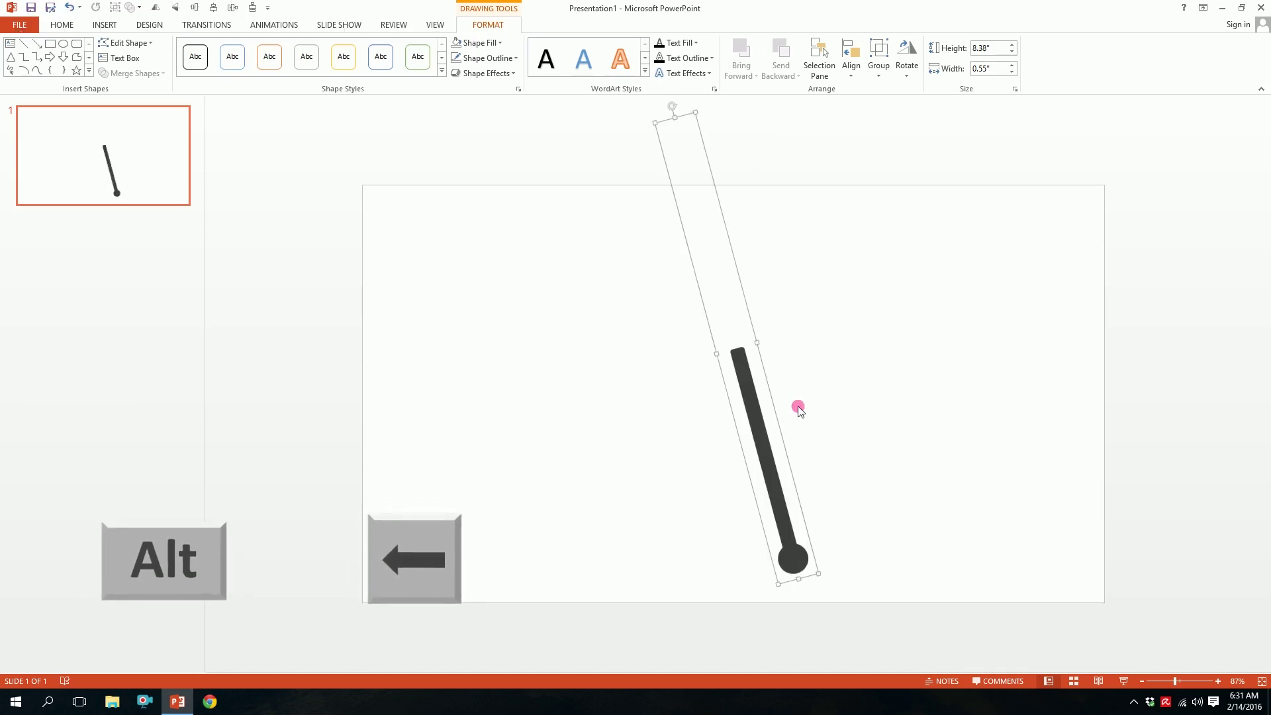
key("alt+Left")
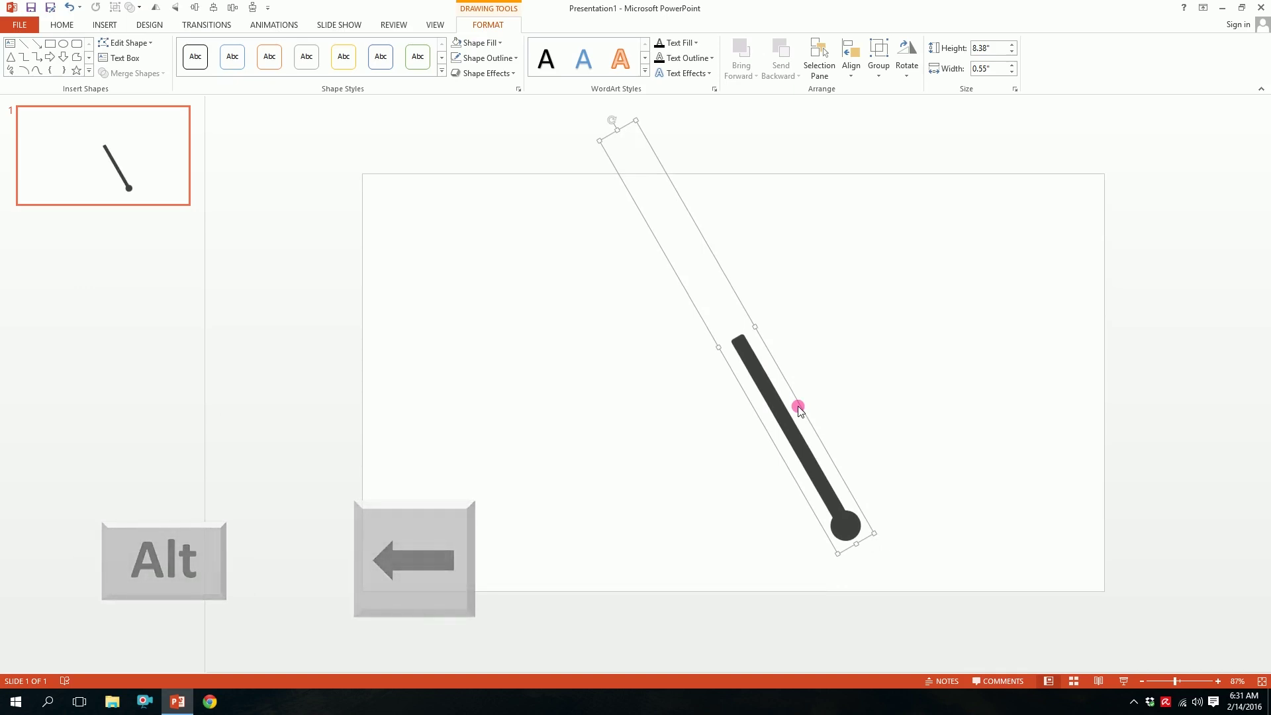
key("alt+Left")
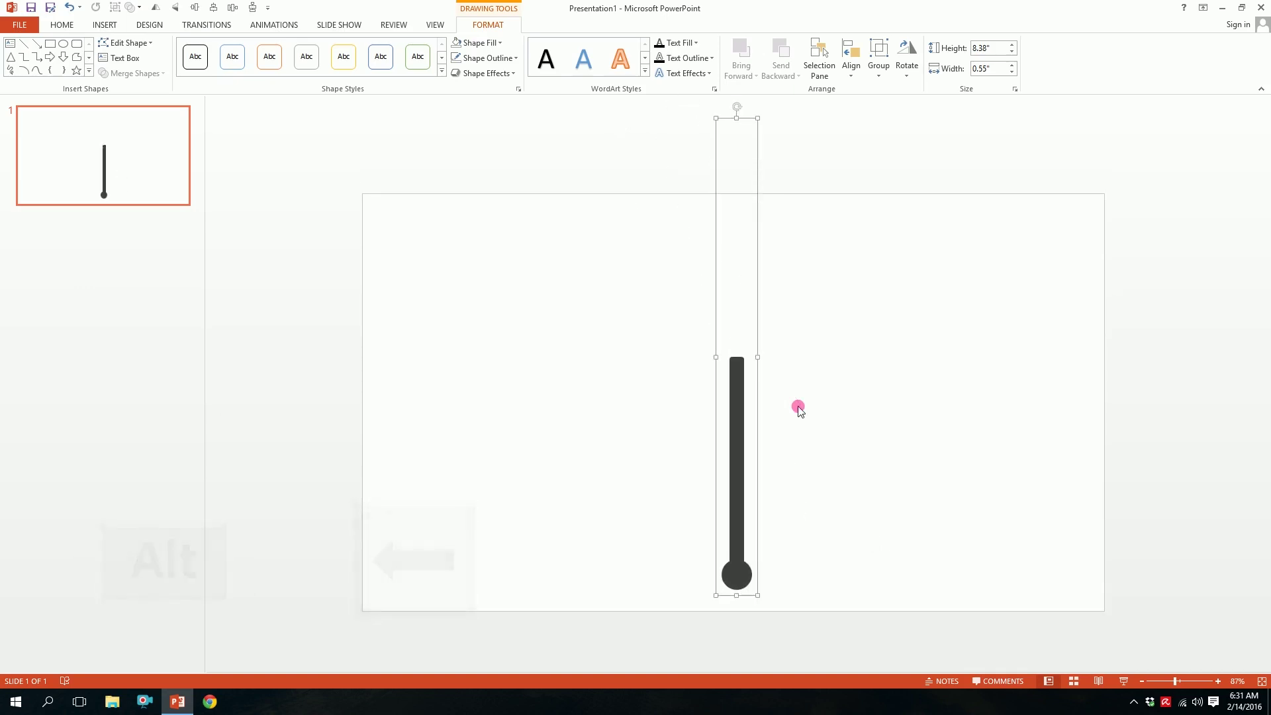
key("alt")
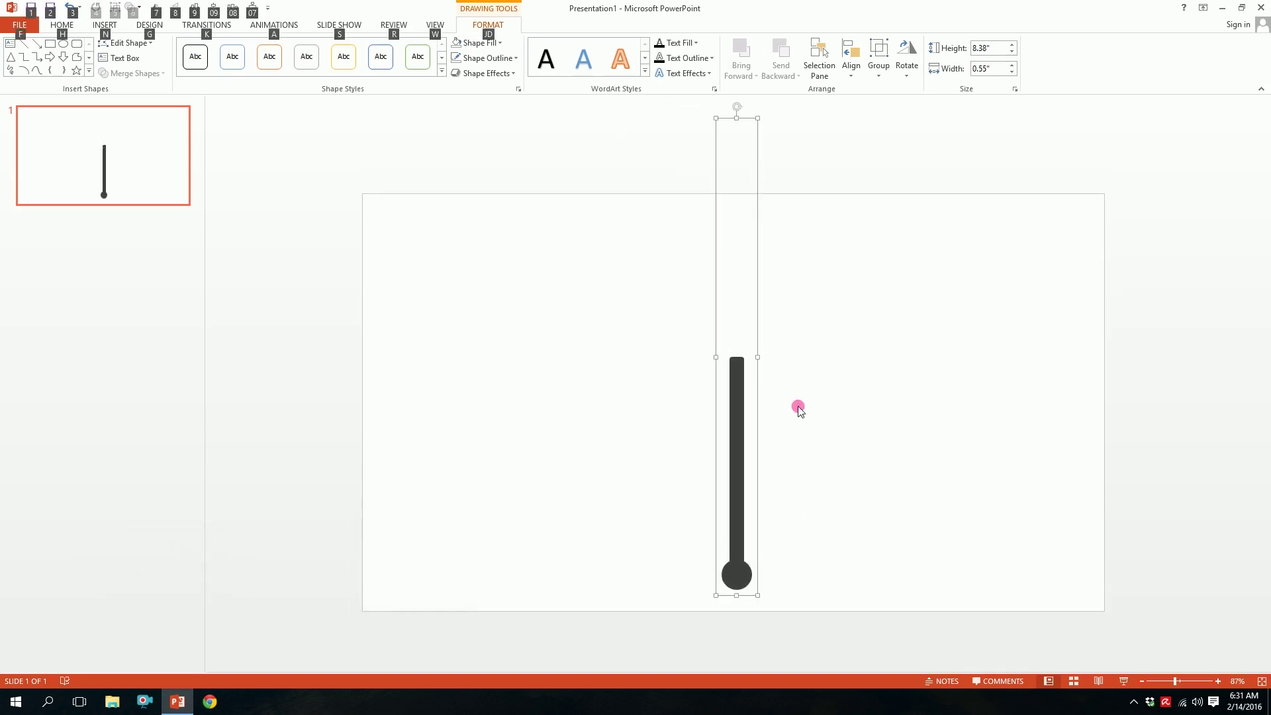
key("alt+Left")
key("alt+Left")
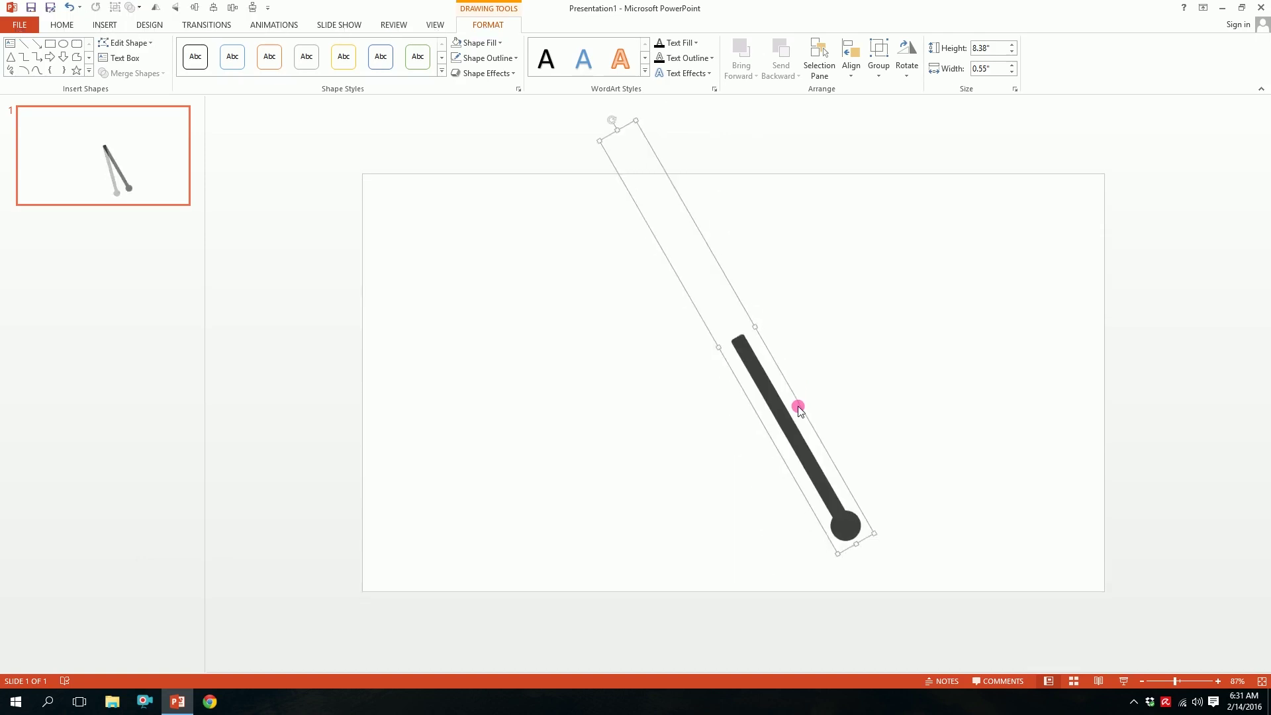
key("alt+Right")
key("alt+Right")
key("alt+Left")
key("alt+Left")
left_click_drag(785, 382, 786, 363)
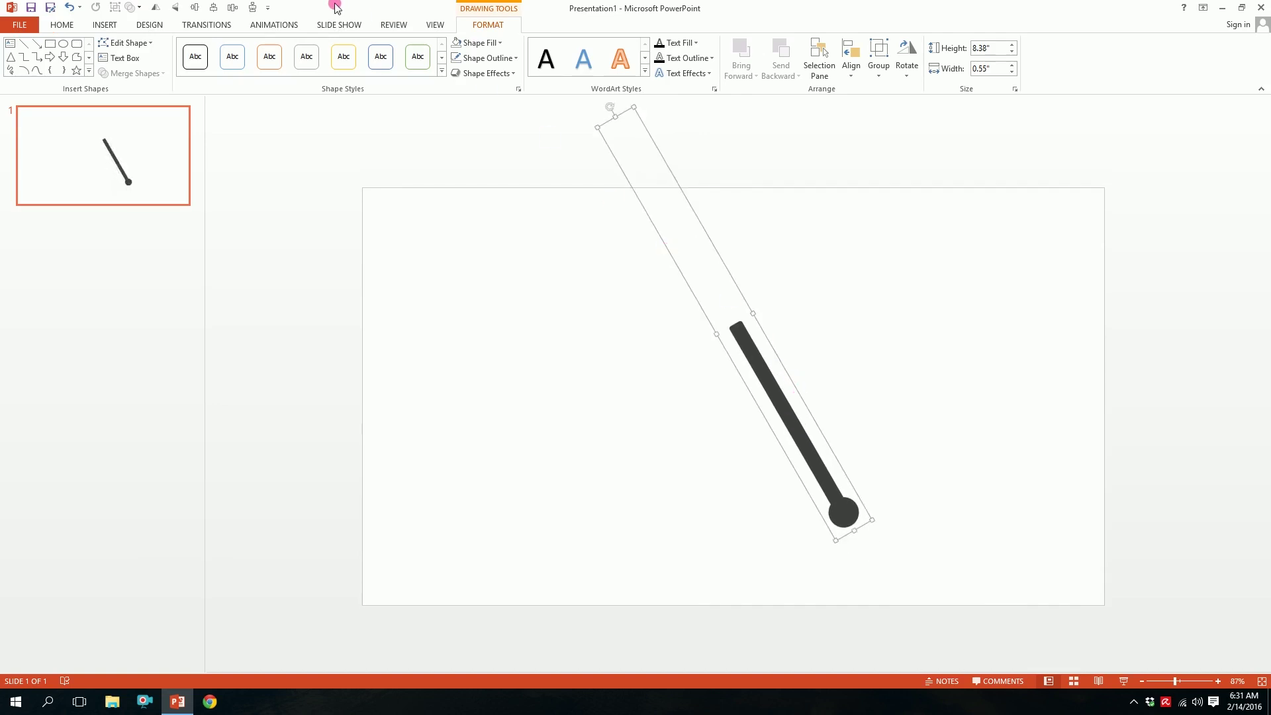
left_click(287, 27)
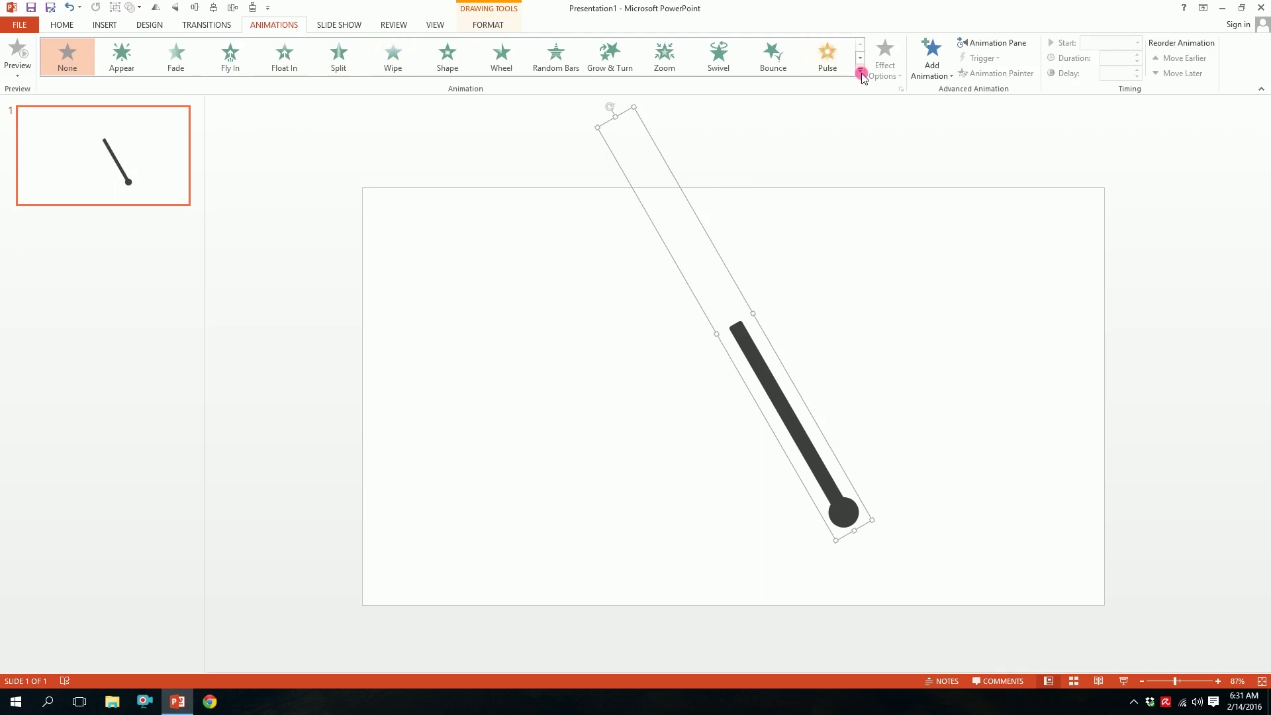
Step: Apply the Spin emphasis animation to the tilted needle group
left_click(859, 72)
left_click(859, 232)
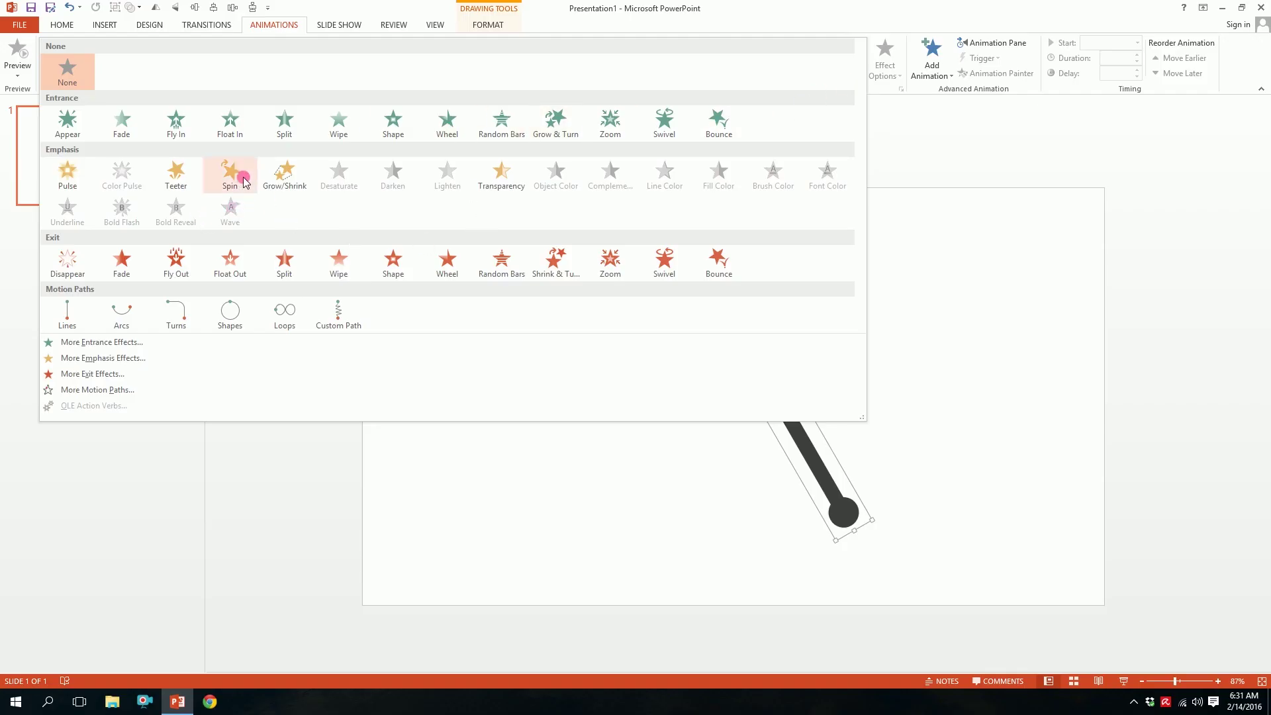
left_click(230, 174)
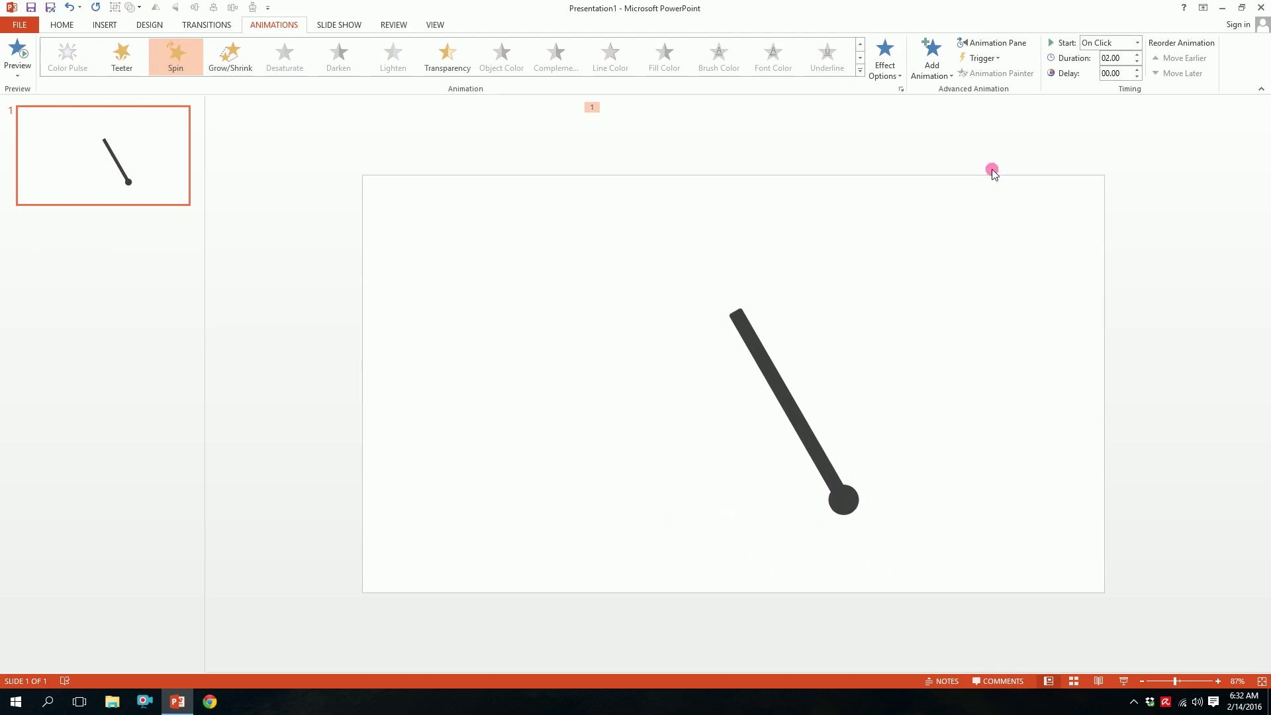
Step: Set the Group 14 Spin amount to a custom 60° clockwise
left_click(1007, 44)
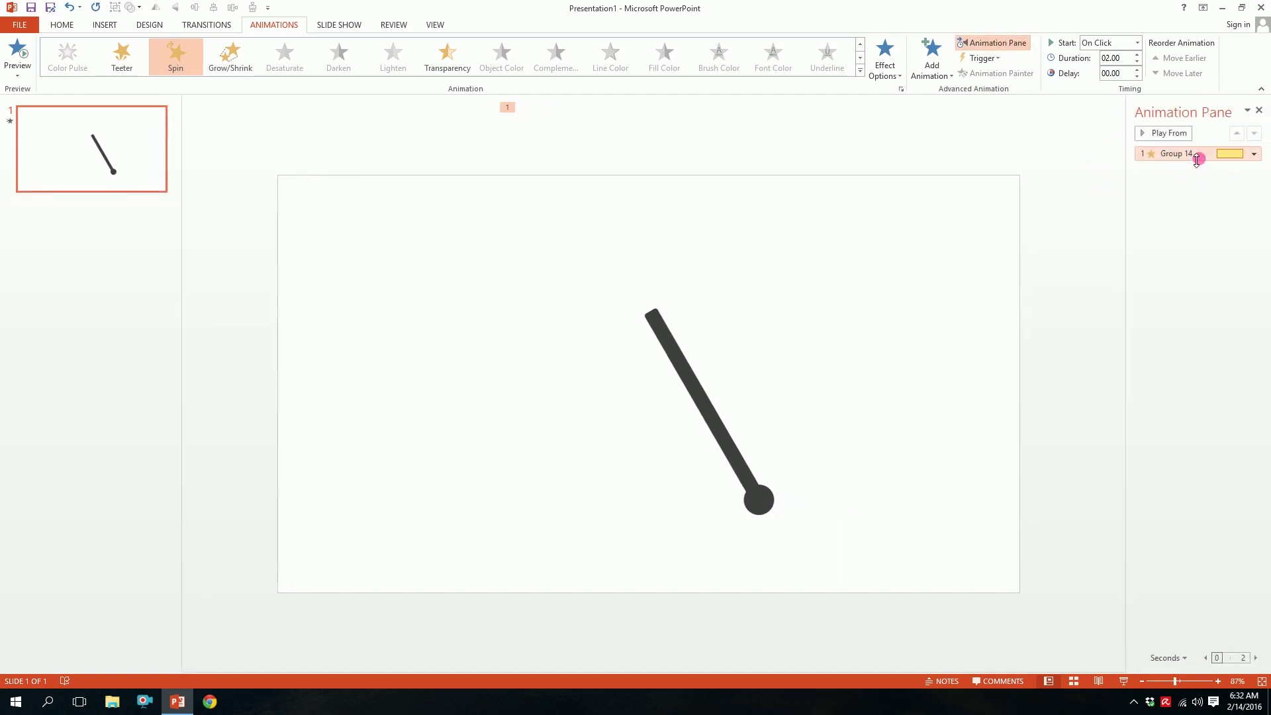
left_click(1258, 157)
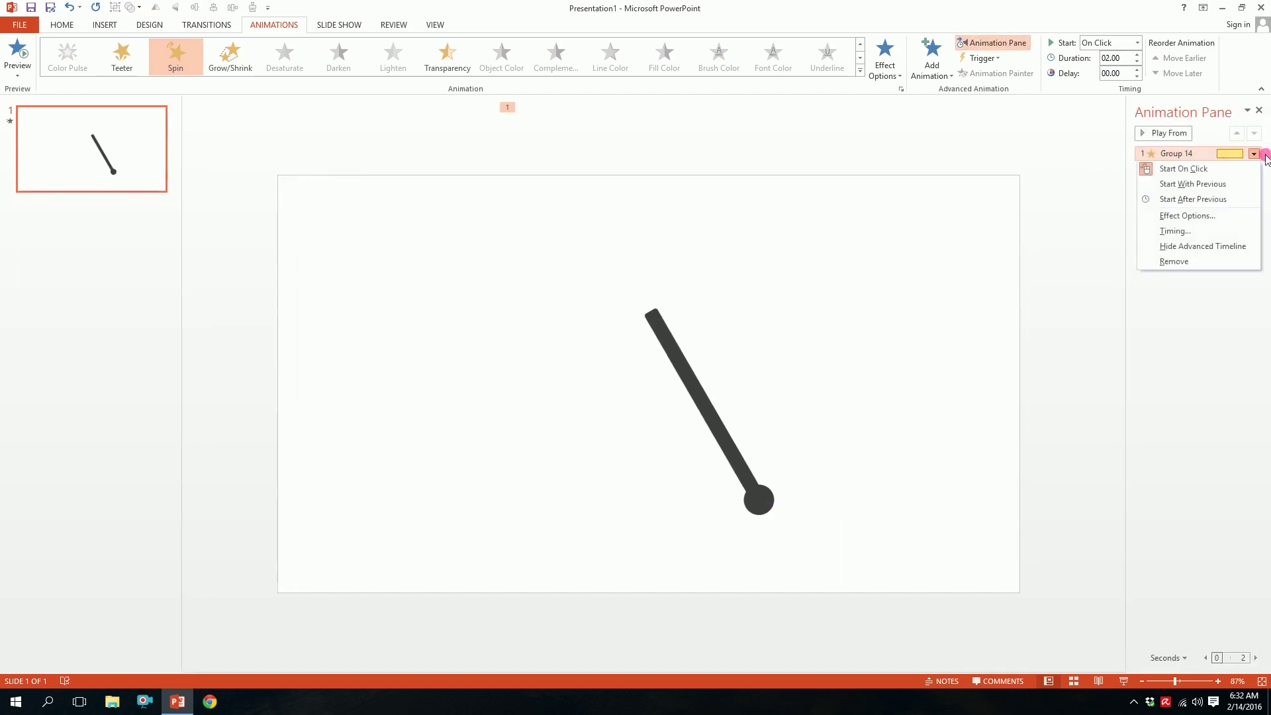
left_click(1215, 212)
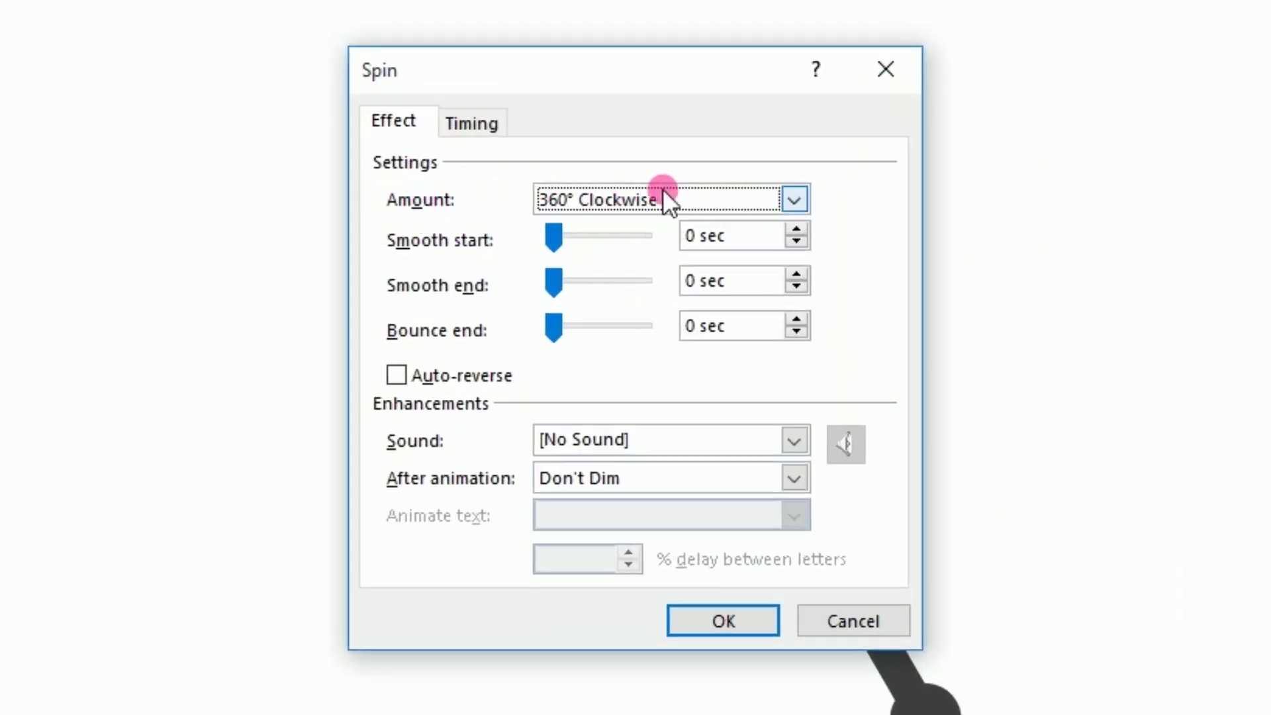
left_click(795, 200)
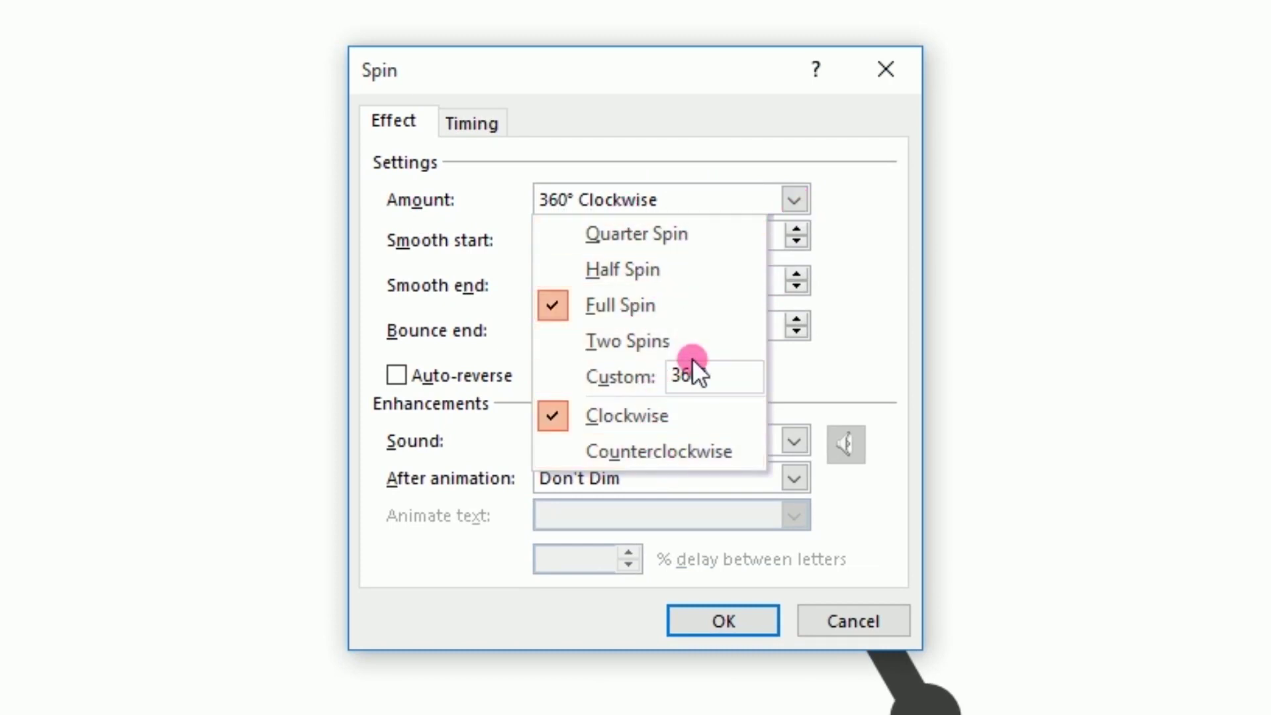
left_click(704, 393)
left_click_drag(704, 393, 645, 392)
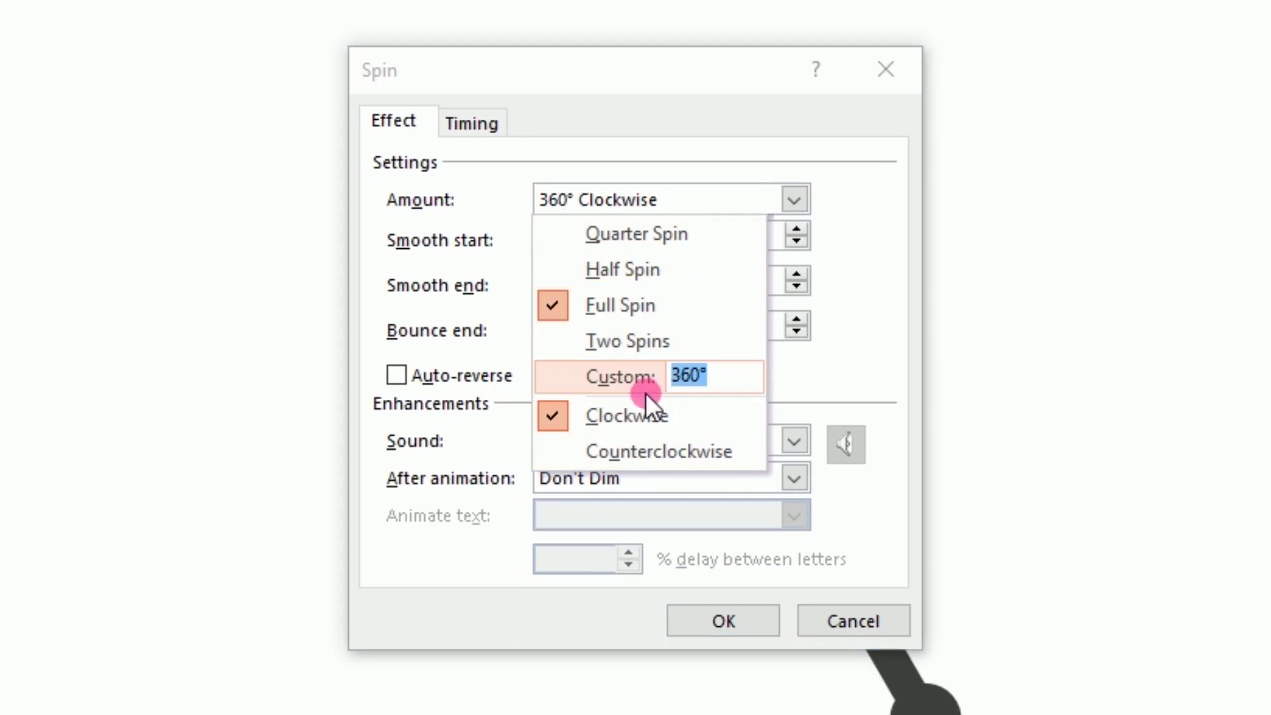
type("60")
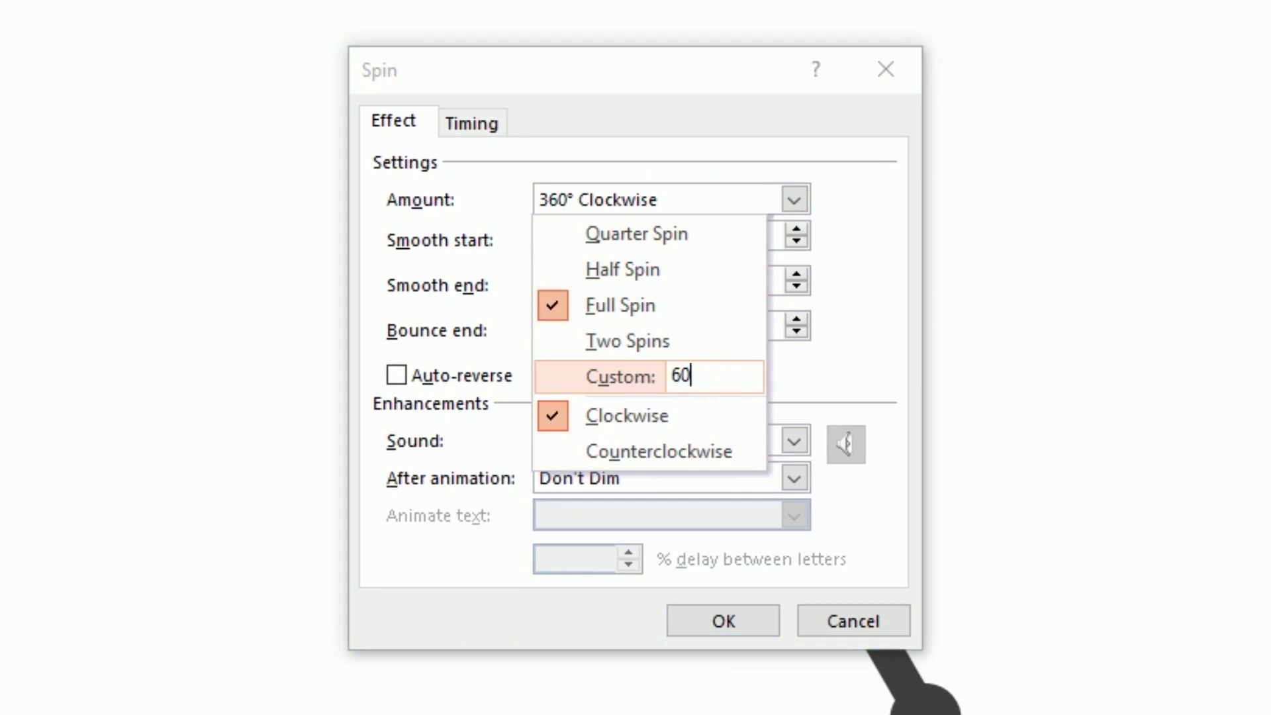
left_click(646, 394)
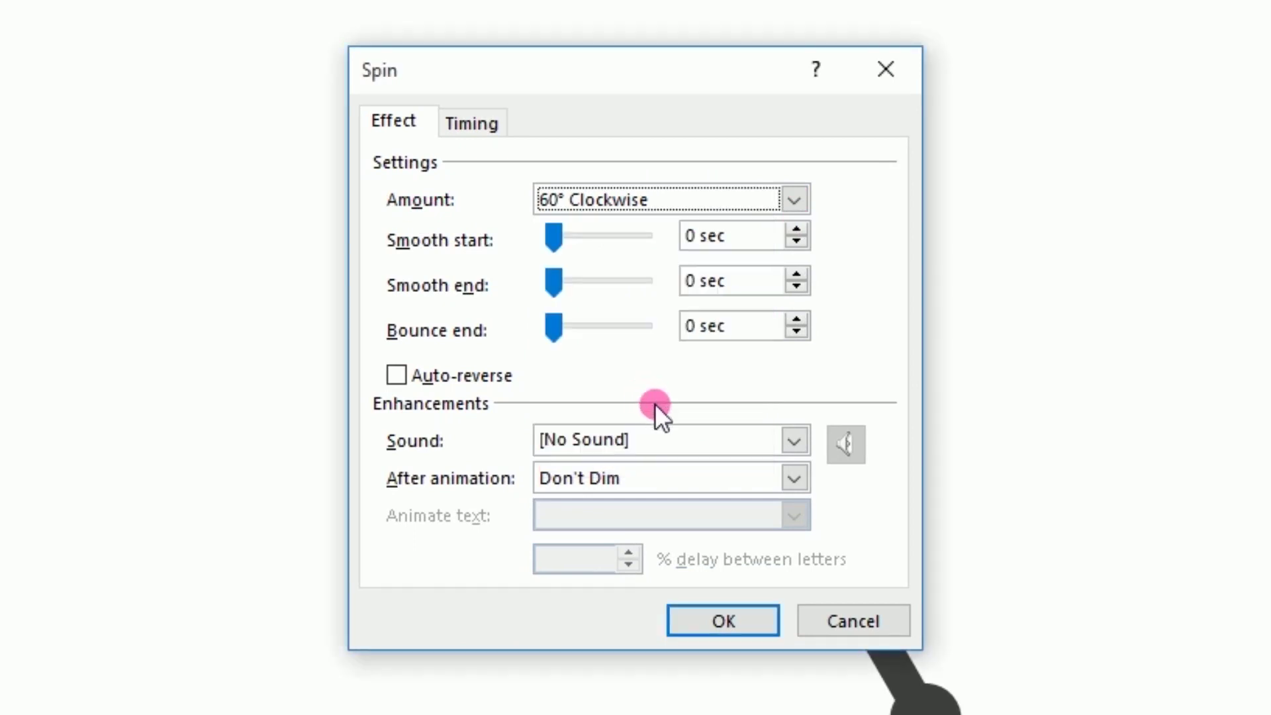
left_click(758, 618)
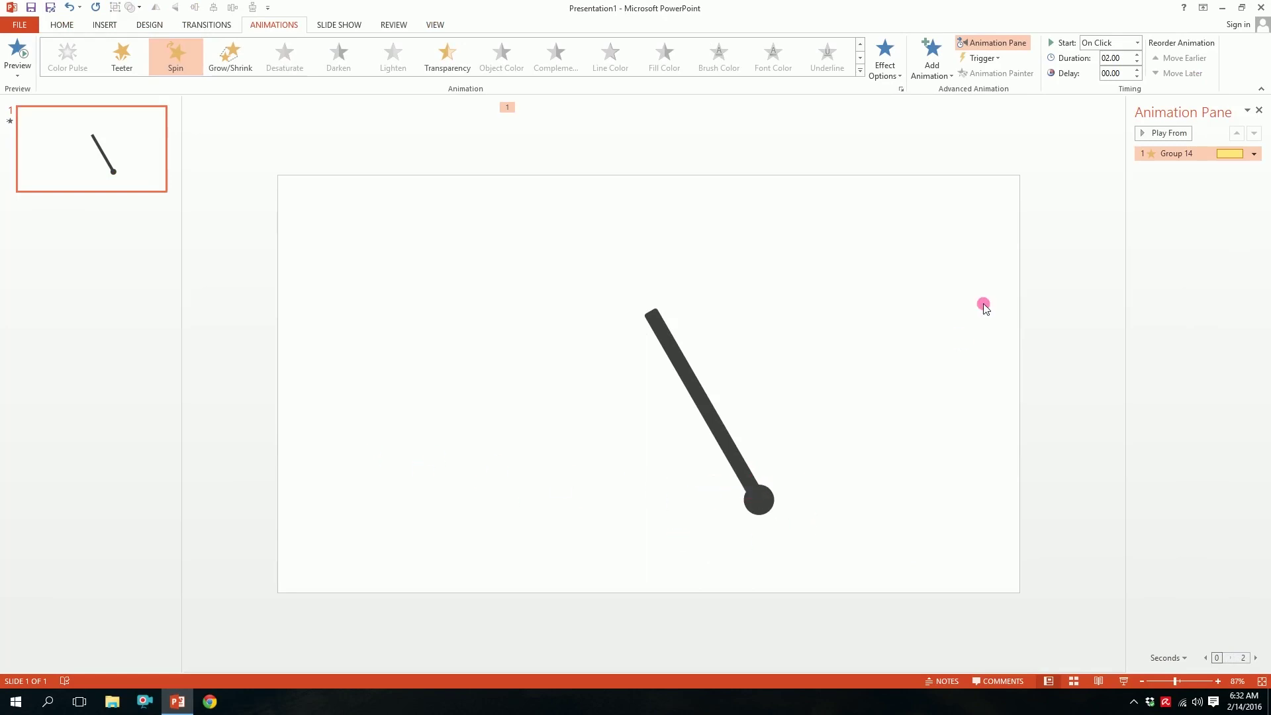
left_click(1251, 146)
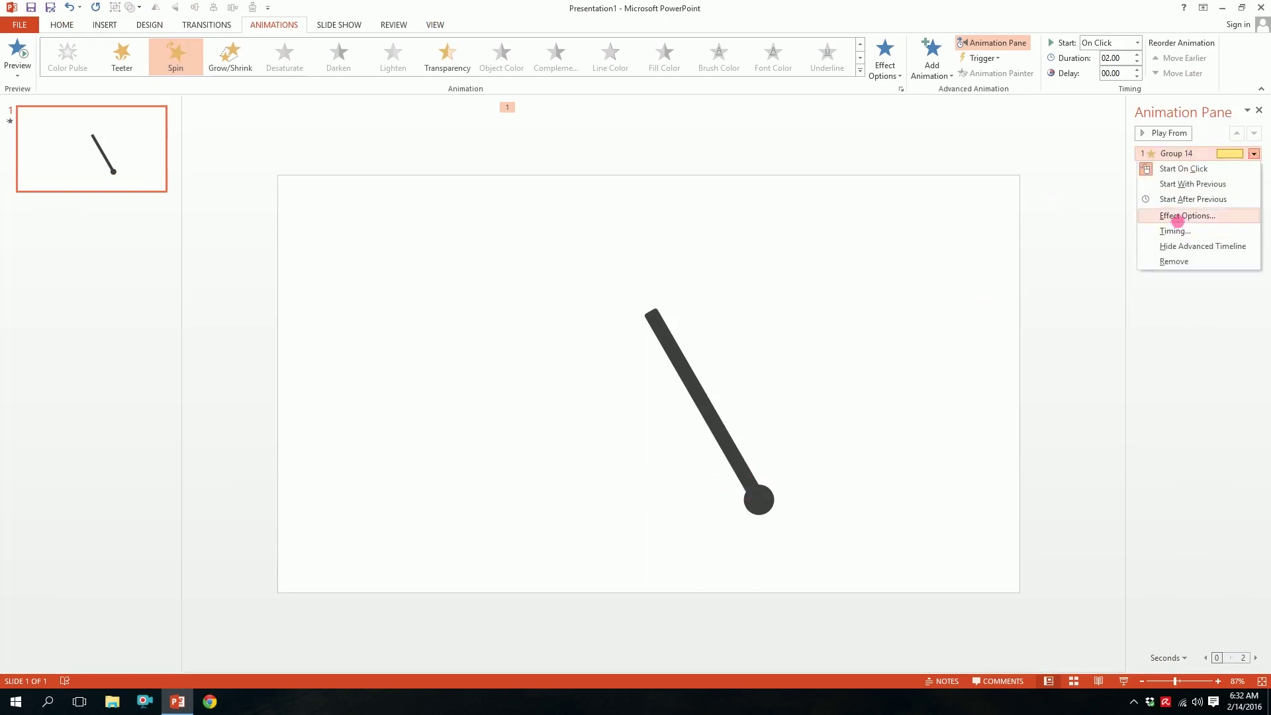
Step: Turn on Auto-reverse in the Group 14 Spin effect options
left_click(1173, 217)
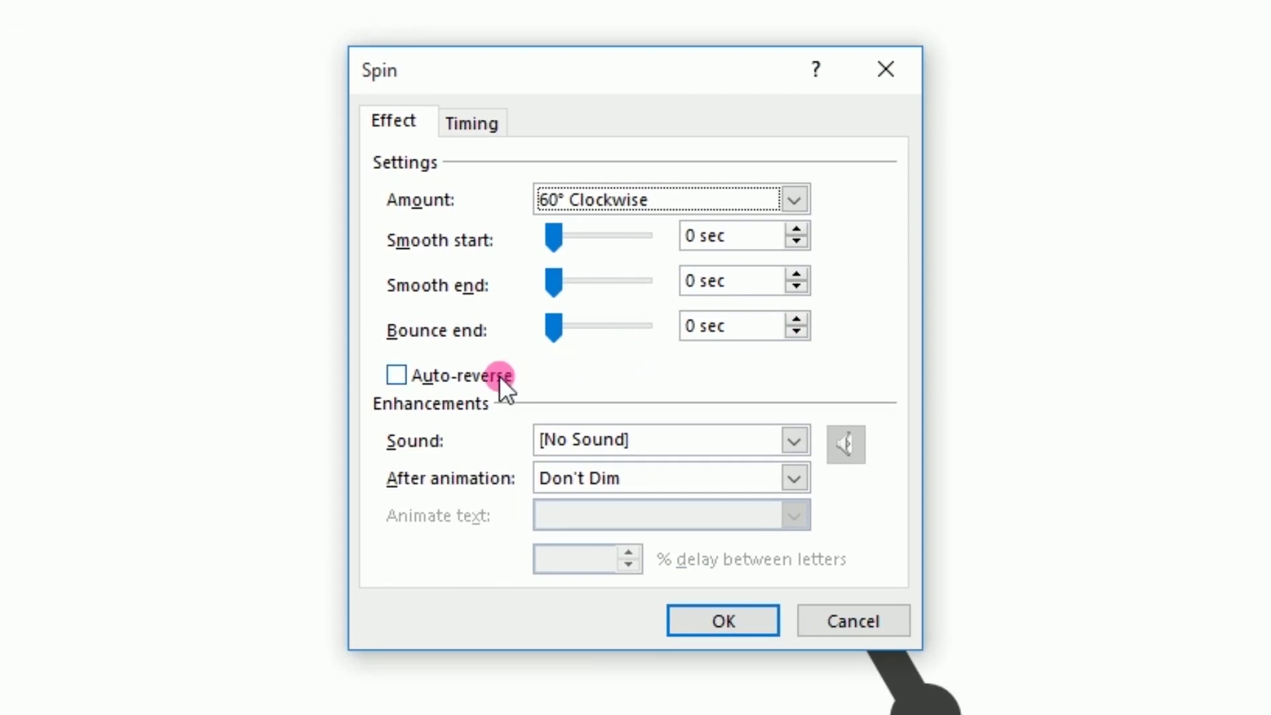
left_click(396, 377)
left_click(695, 612)
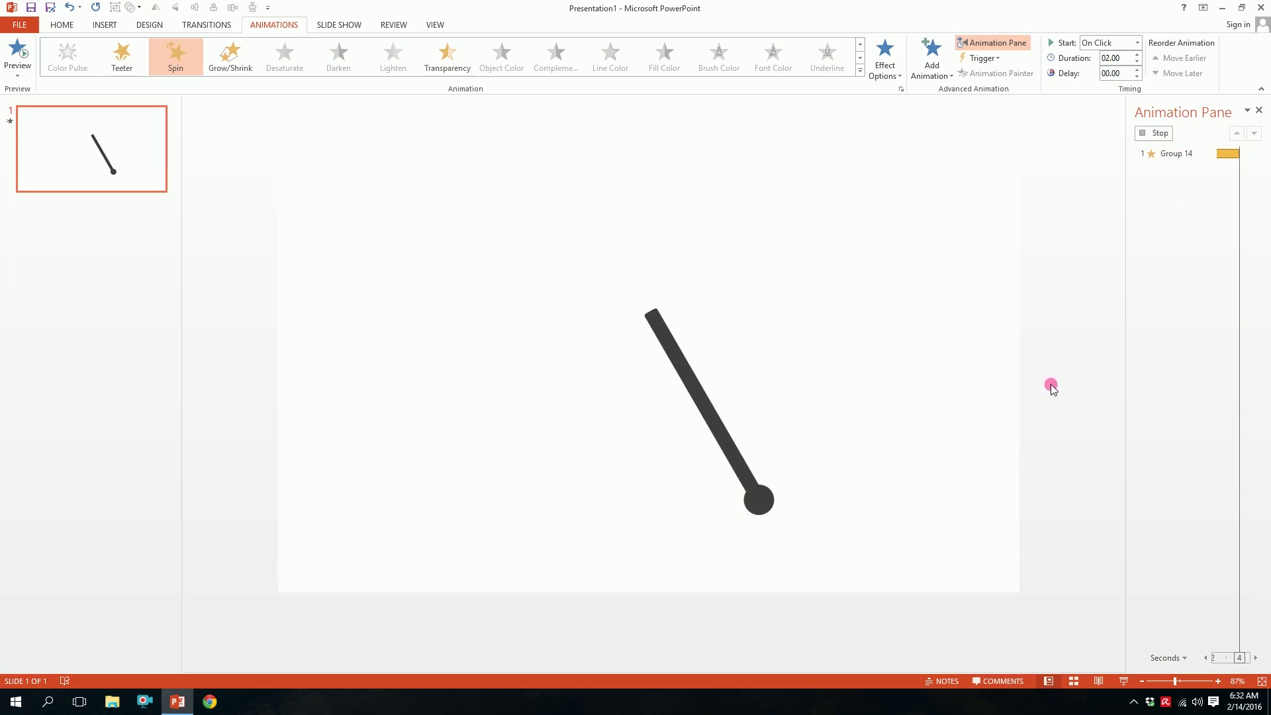
left_click(1110, 43)
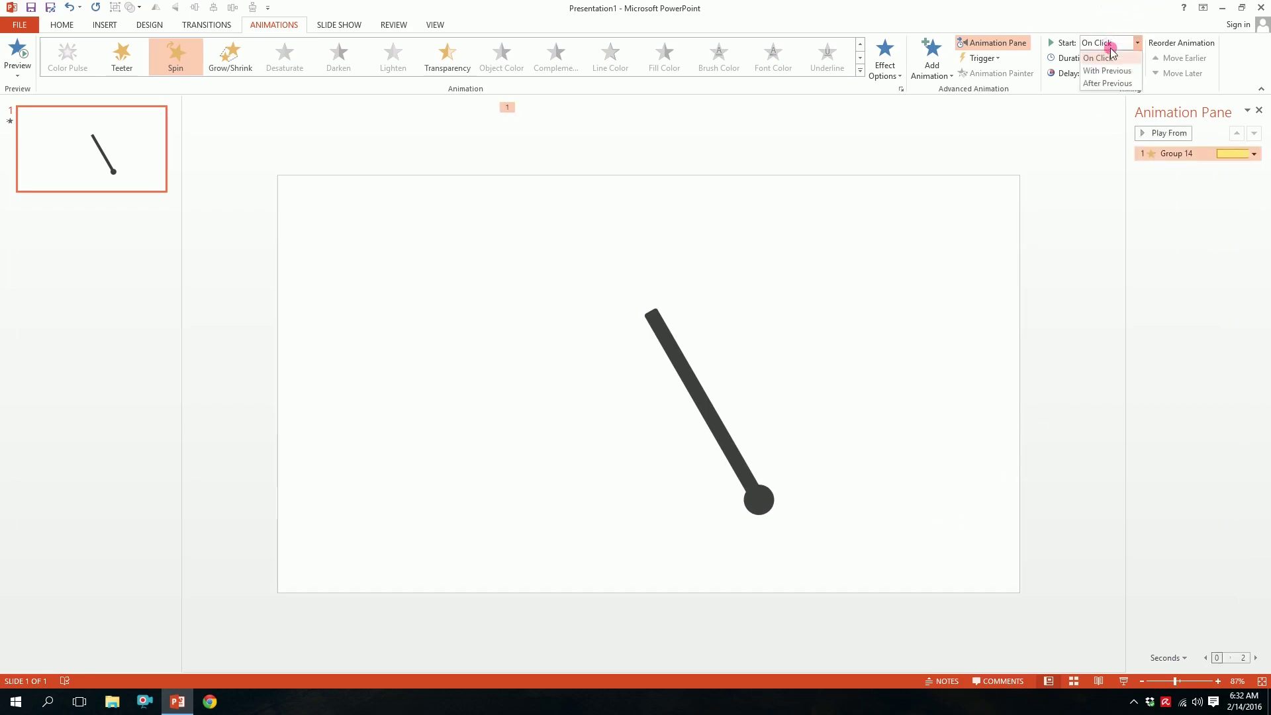
Step: Set the Spin to start With Previous and repeat Until End of Slide
left_click(1112, 69)
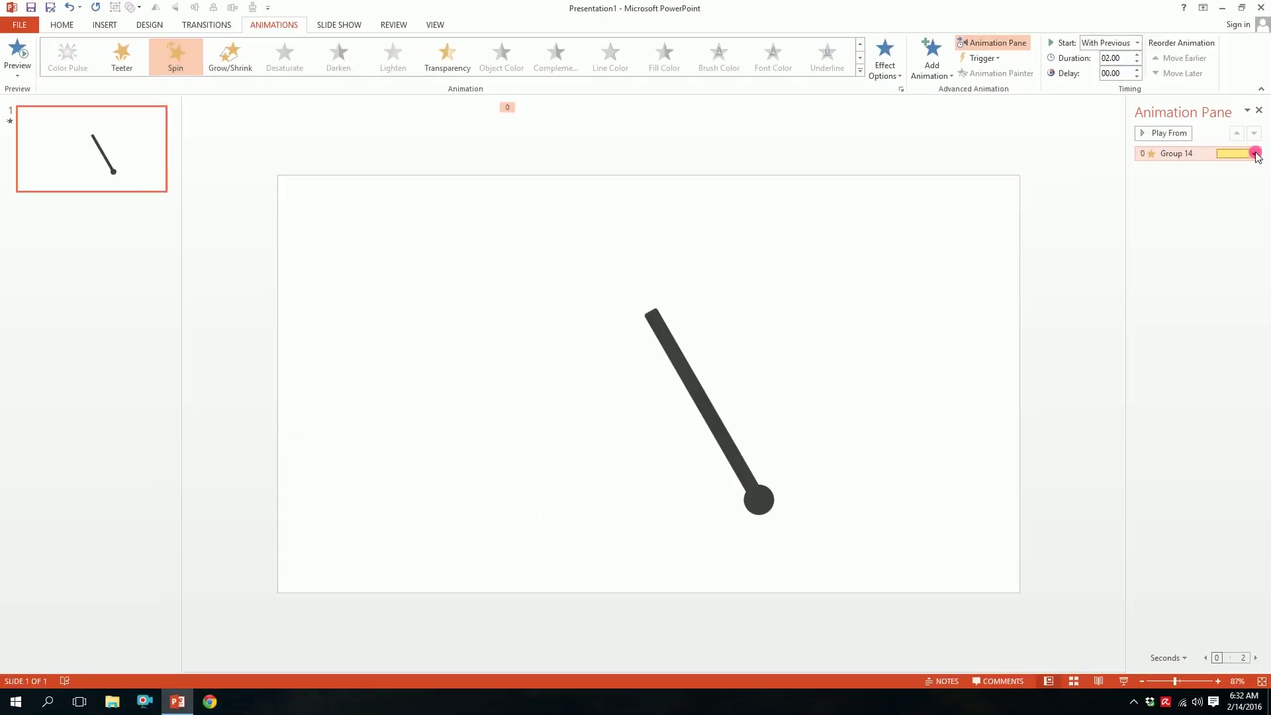
left_click(1256, 154)
left_click(1225, 212)
left_click(564, 247)
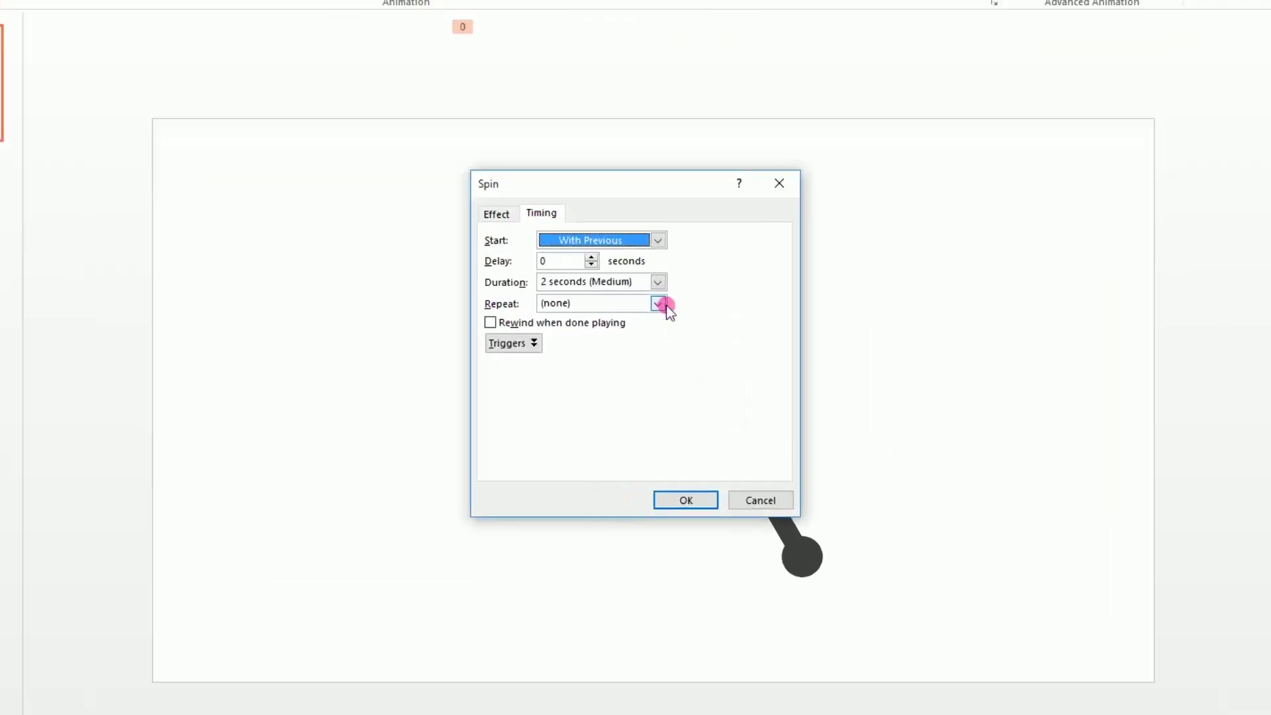
left_click(652, 312)
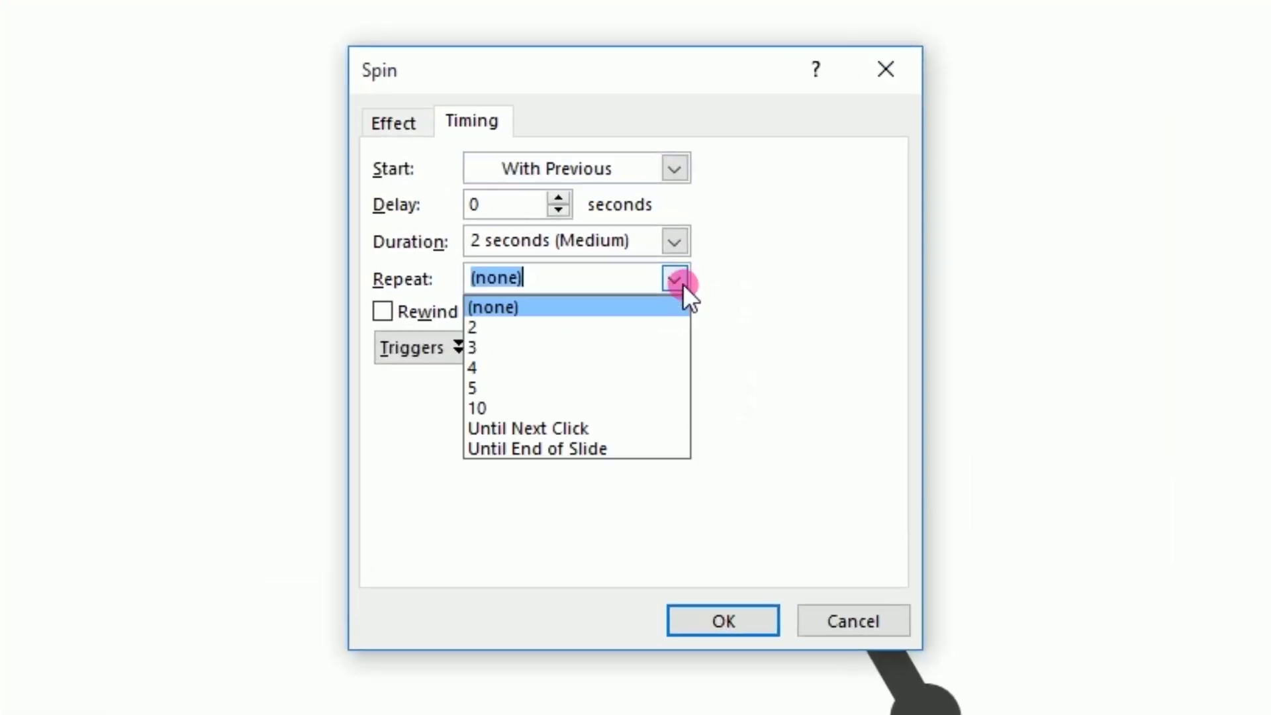
left_click(571, 449)
left_click(728, 620)
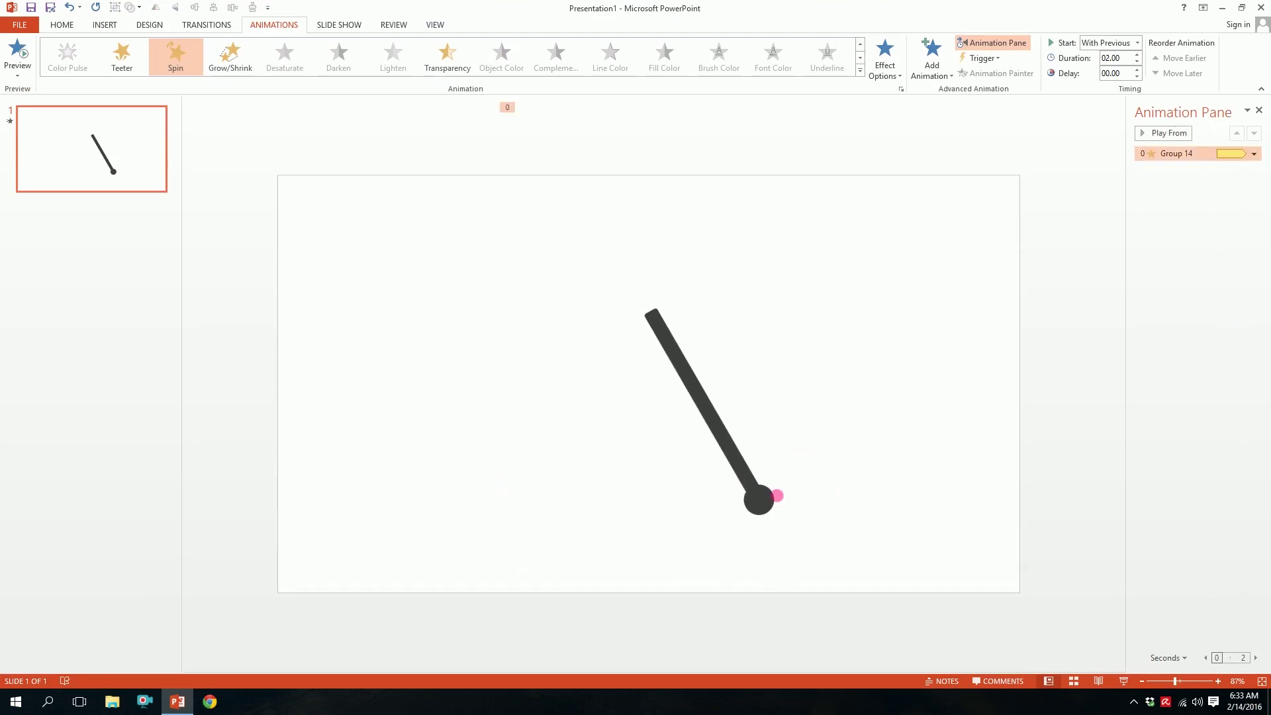
left_click(1256, 155)
Step: Set Smooth start and Smooth end to 1 sec each, then preview the swing in Slide Show
left_click(1203, 213)
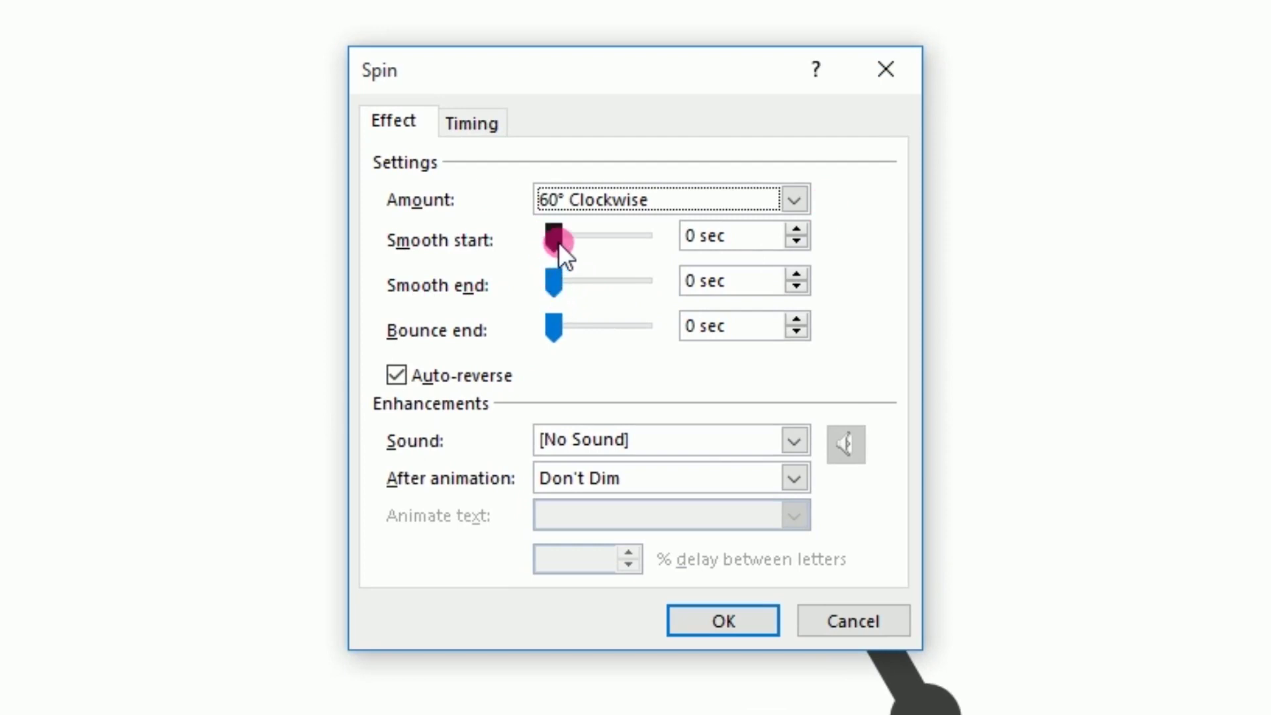
mouse_move(555, 244)
left_mouse_down()
mouse_move(609, 241)
mouse_move(587, 274)
mouse_move(602, 272)
left_mouse_up()
left_click(557, 271)
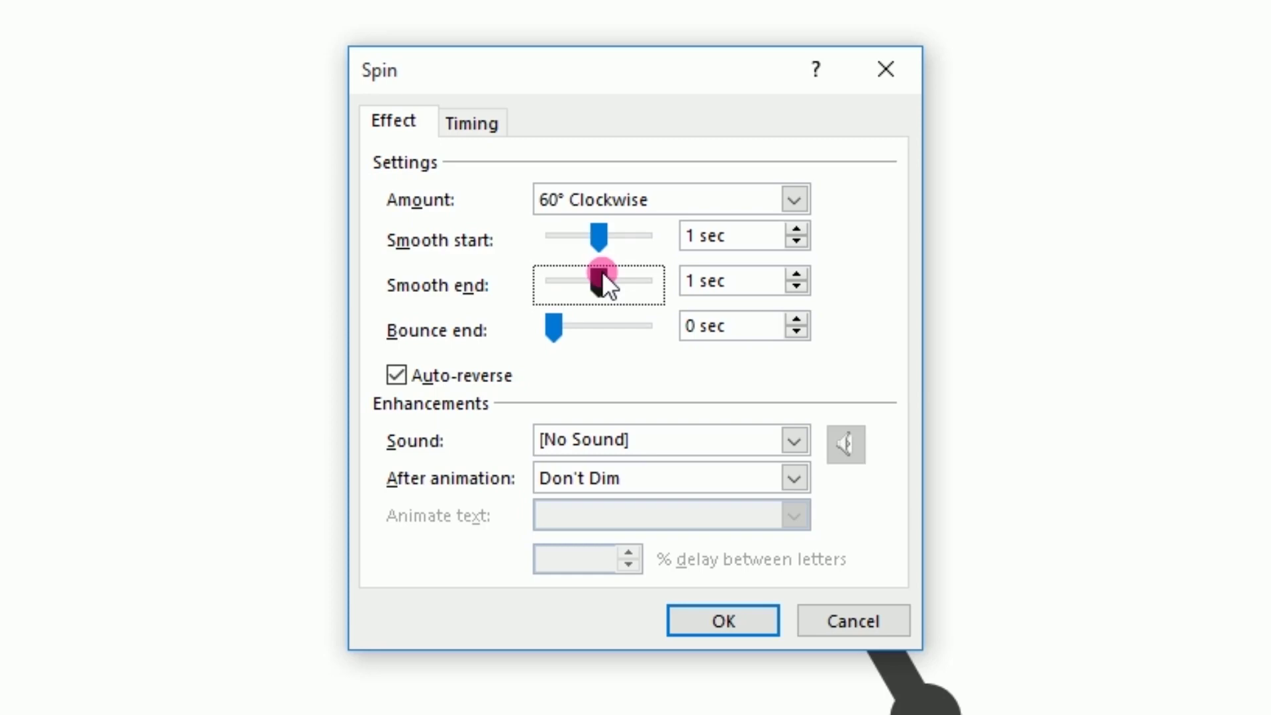
left_click(722, 621)
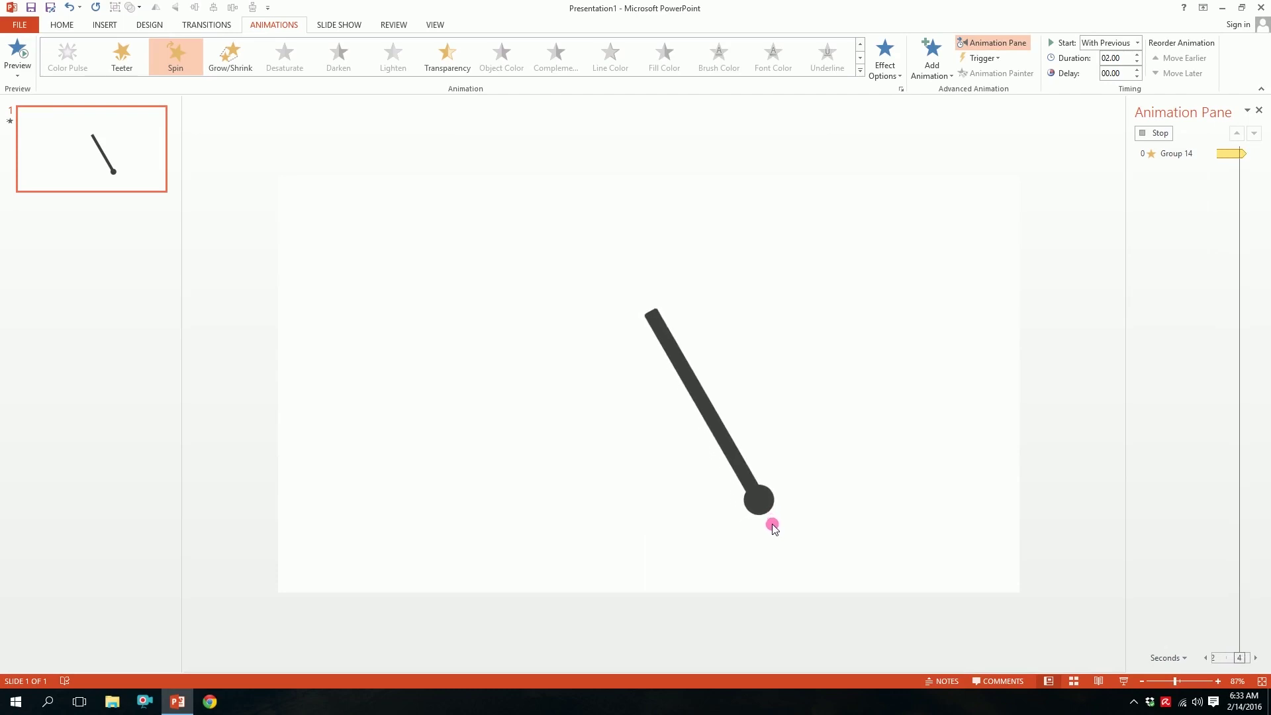
left_click(1125, 682)
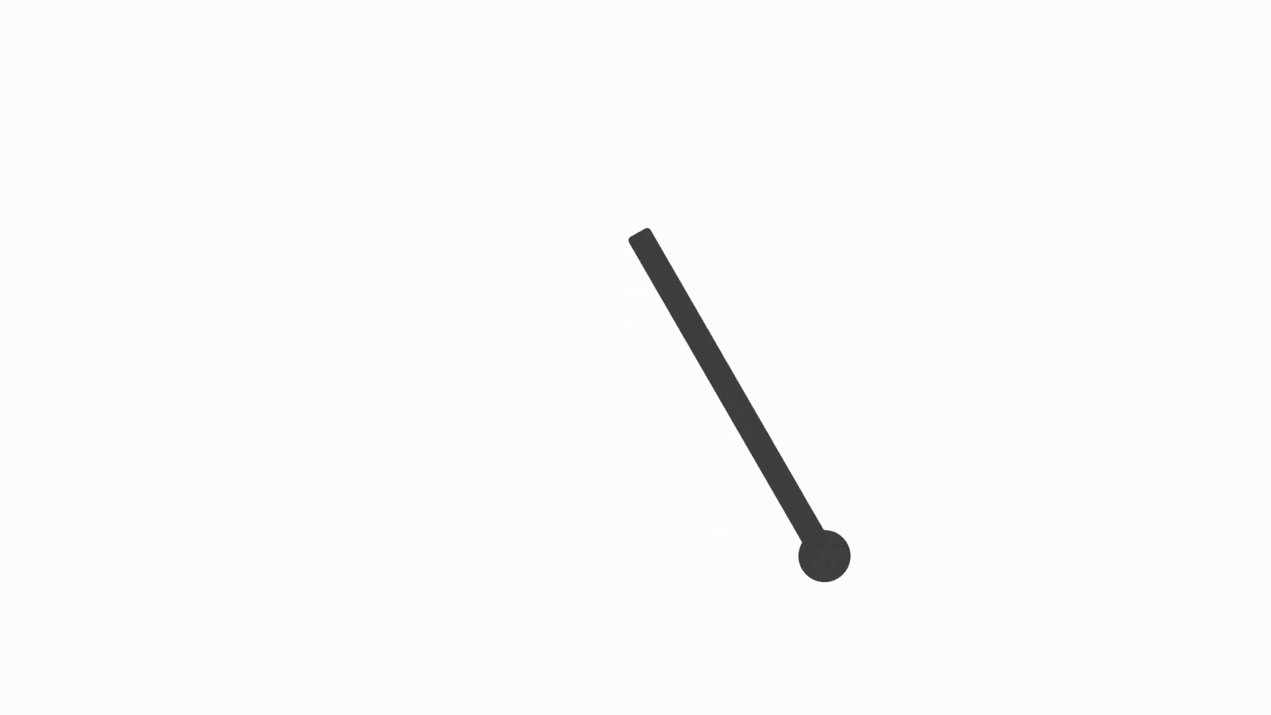
left_click(594, 104)
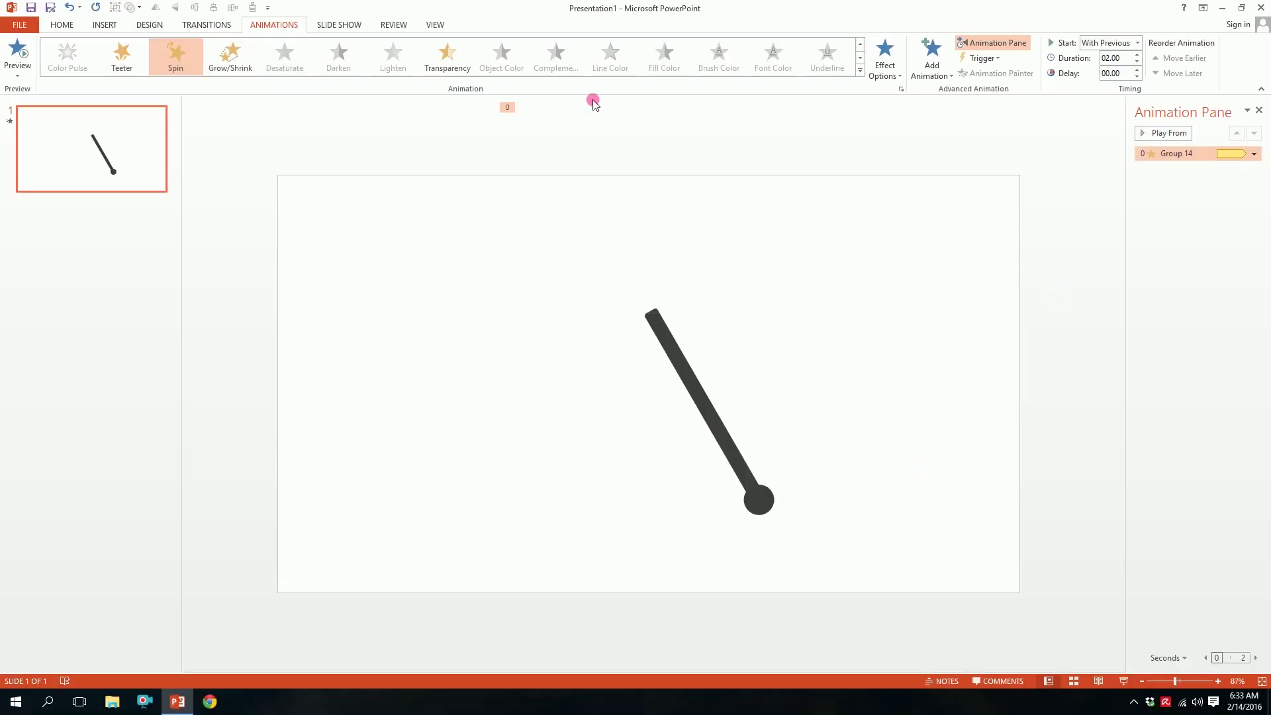
Step: Draw a long gold rectangle bar across the needle's pivot
left_click(106, 25)
left_click(226, 53)
left_click(237, 174)
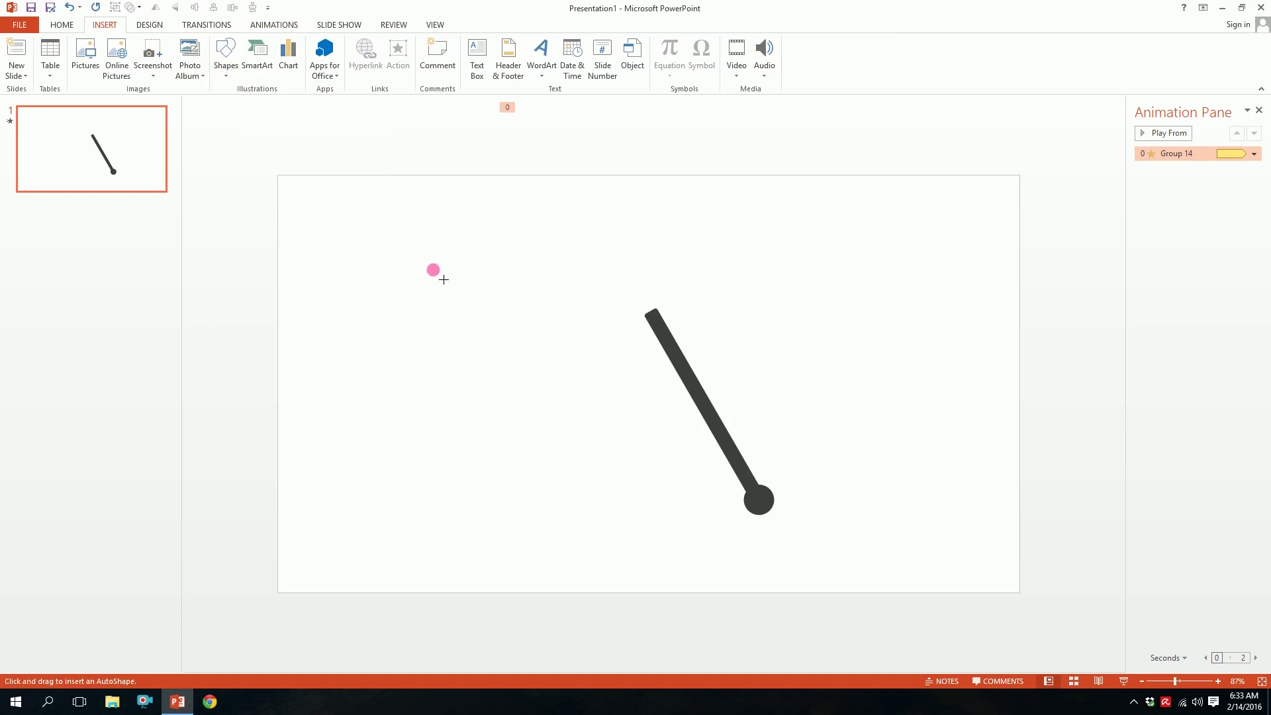
left_click_drag(433, 269, 900, 298)
left_click_drag(854, 272, 832, 292)
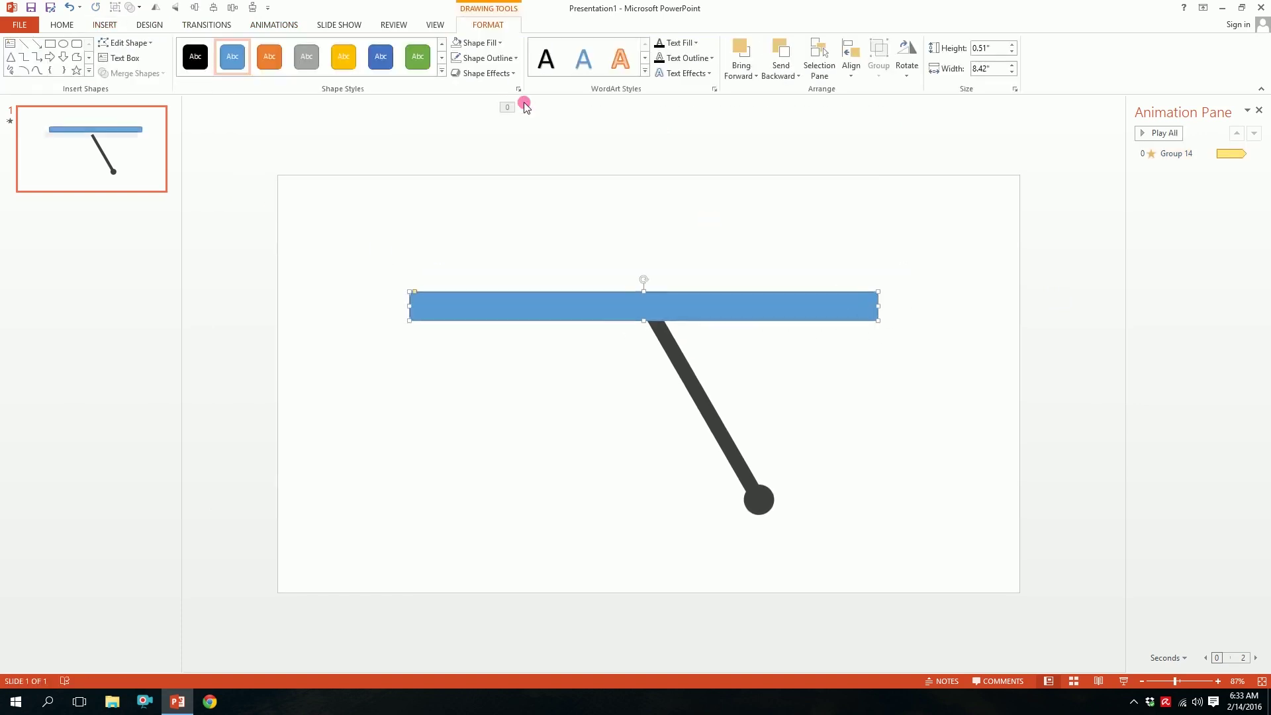
left_click(500, 42)
left_click(478, 136)
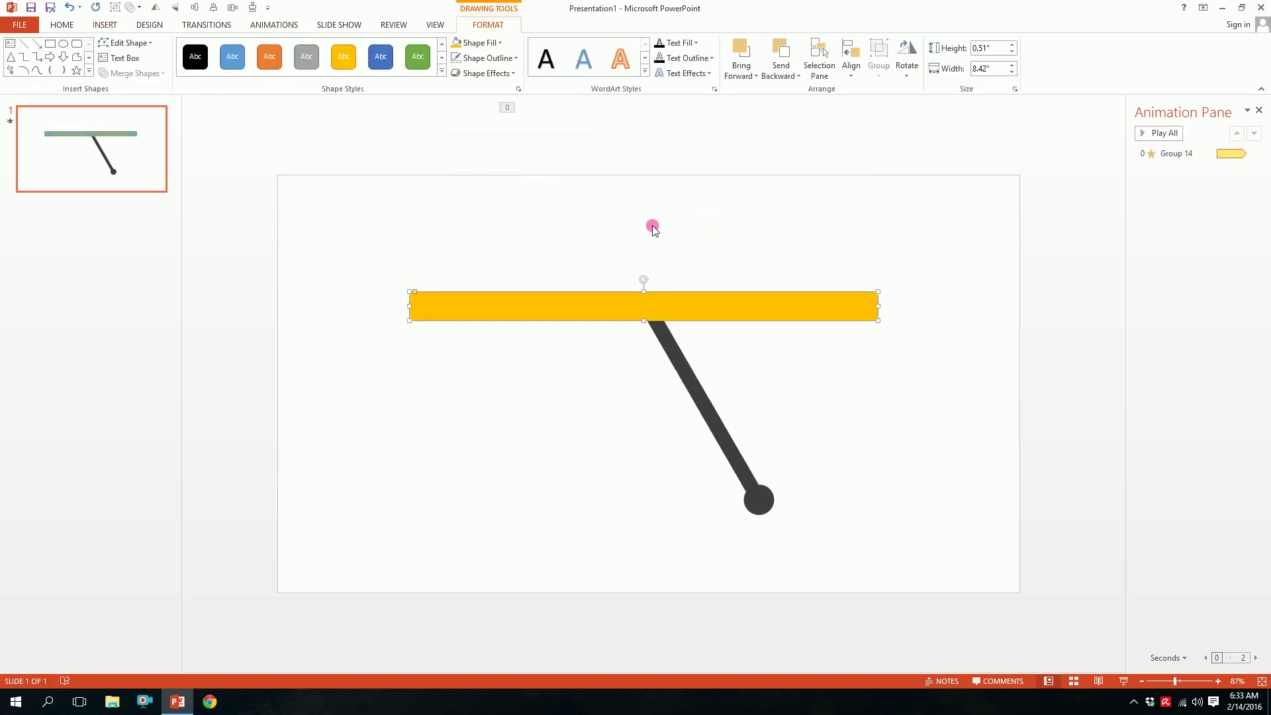
Step: Copy the gold bar into a vertical post at its left end and play the slide show
left_click_drag(700, 308, 503, 347)
left_click_drag(573, 137, 433, 283)
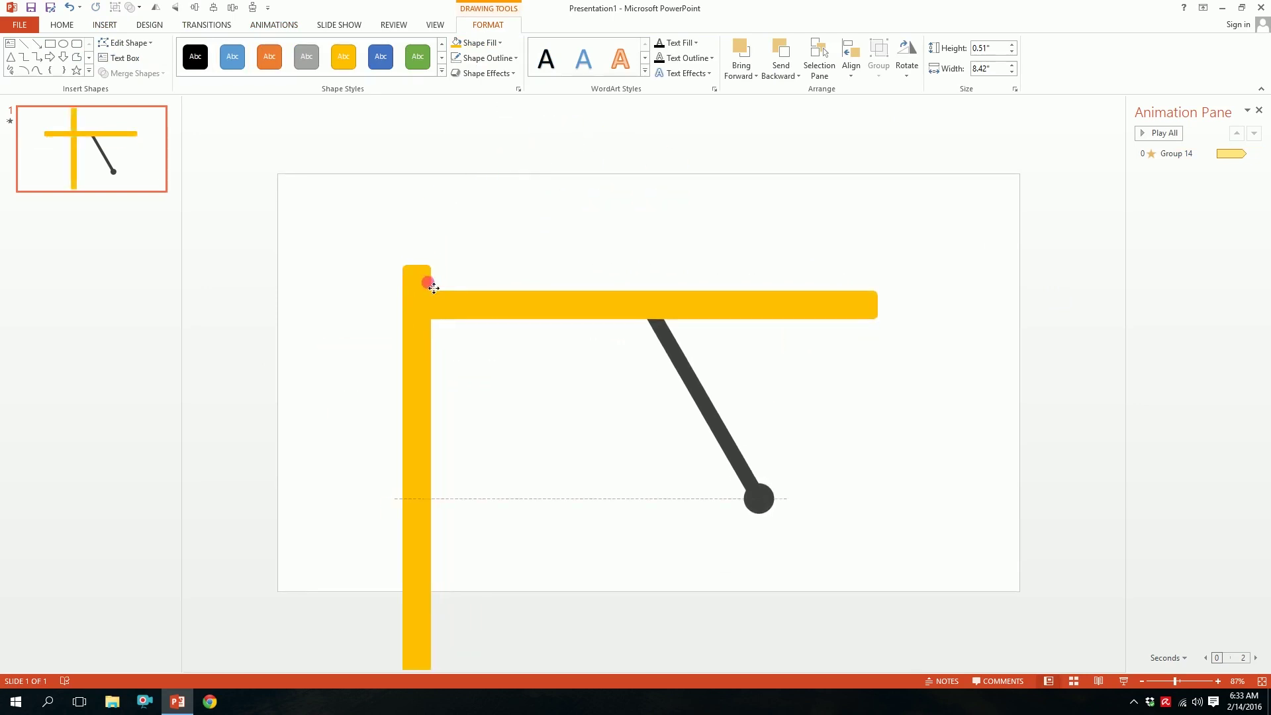
left_click(1129, 685)
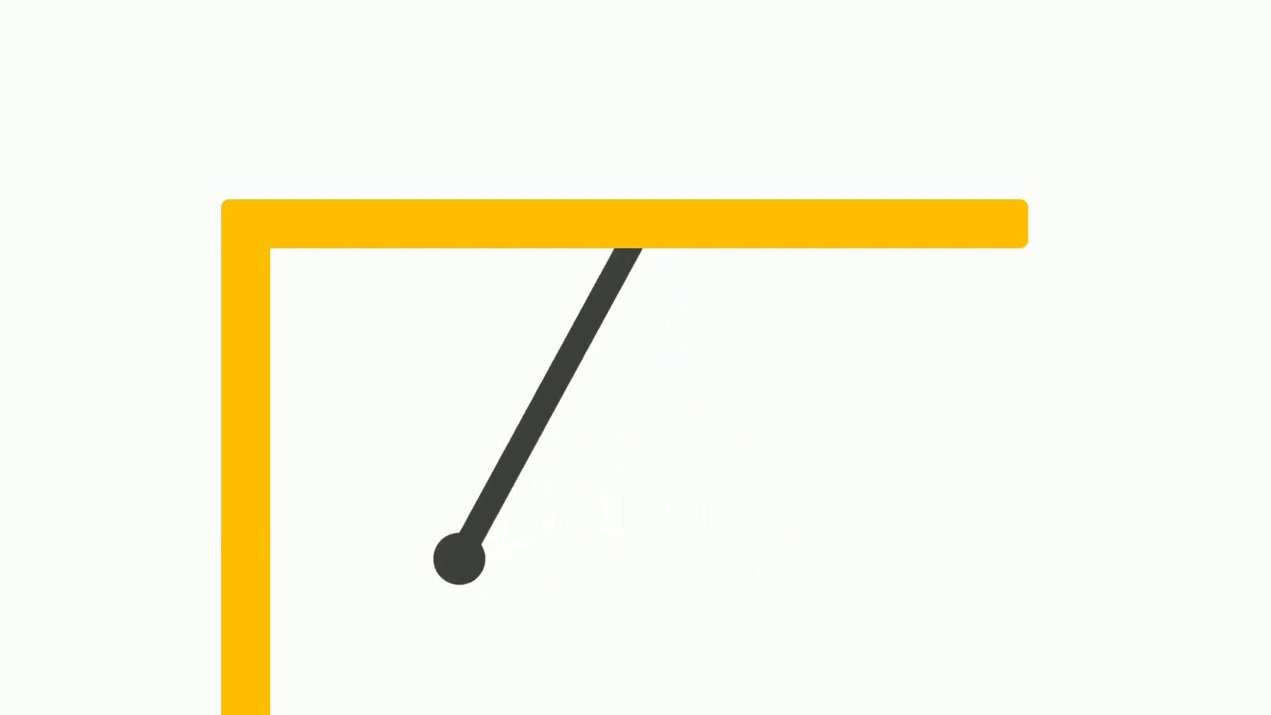